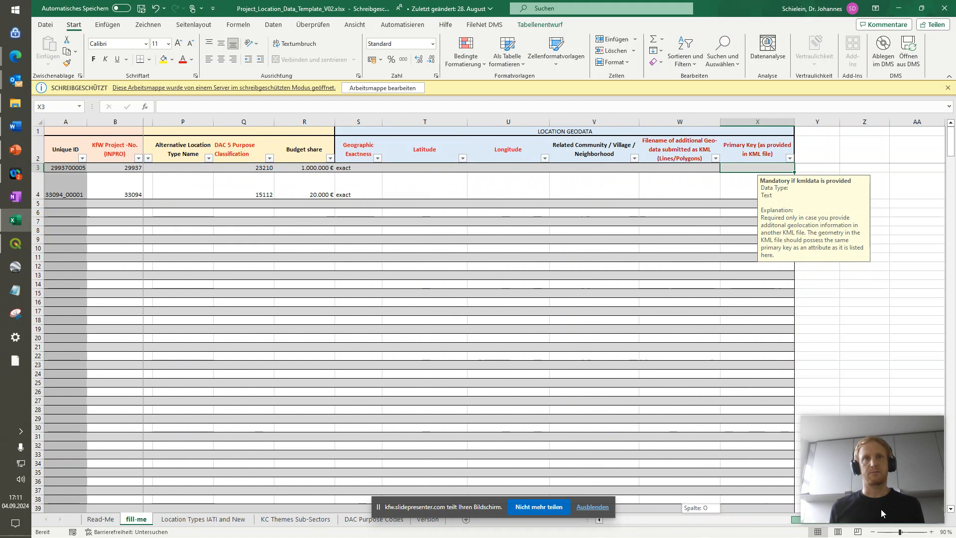
- Review the entry guidance for the Latitude, Longitude, Related Community, KML filename and Primary Key columns on the fill-me sheet
{"action": "scroll", "coordinate": [827, 503], "scroll_direction": "left", "scroll_amount": 2}
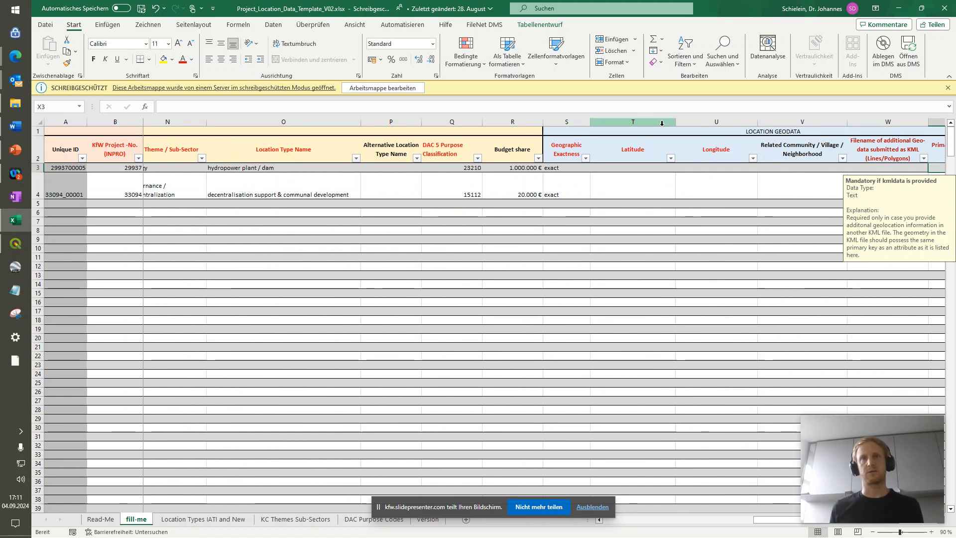
{"action": "left_click_drag", "start_coordinate": [661, 123], "coordinate": [693, 123]}
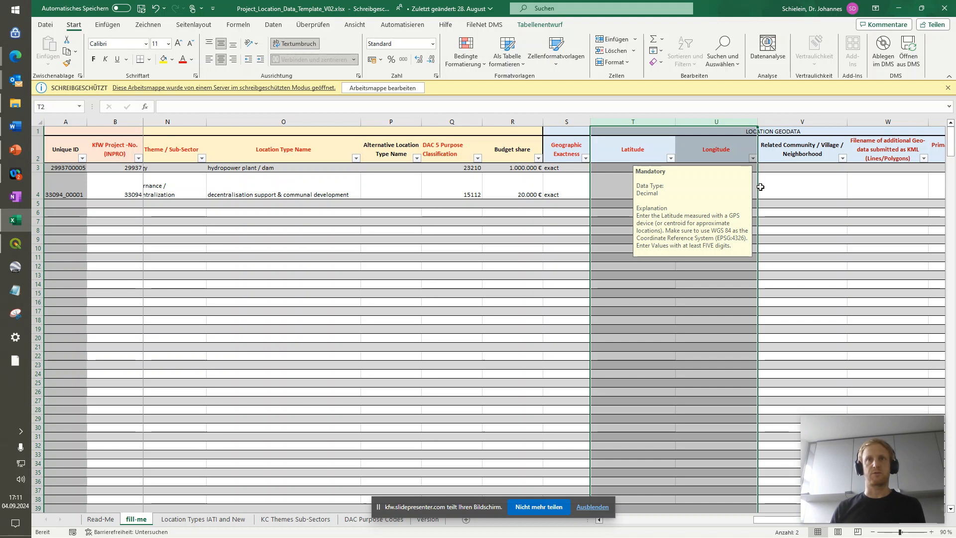
{"action": "left_click", "coordinate": [786, 195]}
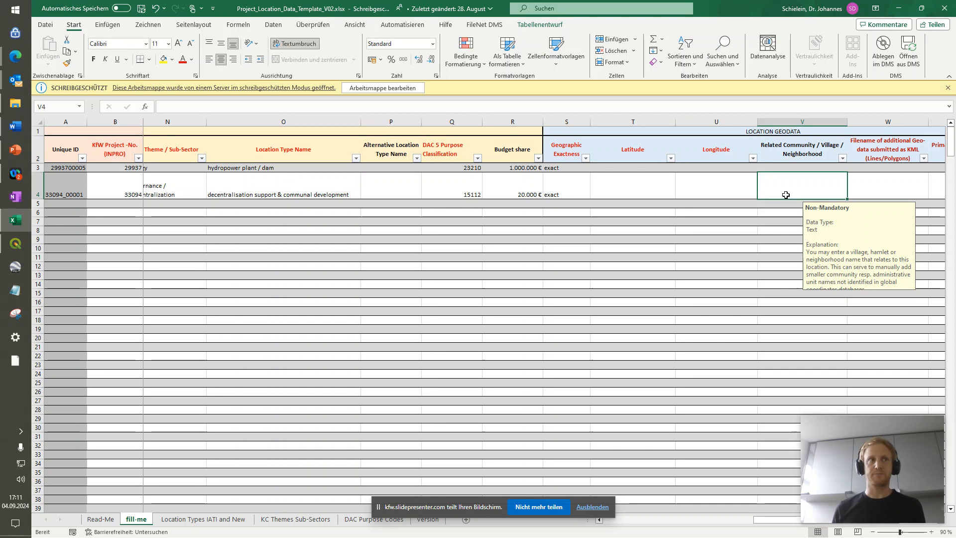
{"action": "key", "text": "Right"}
{"action": "key", "text": "Right"}
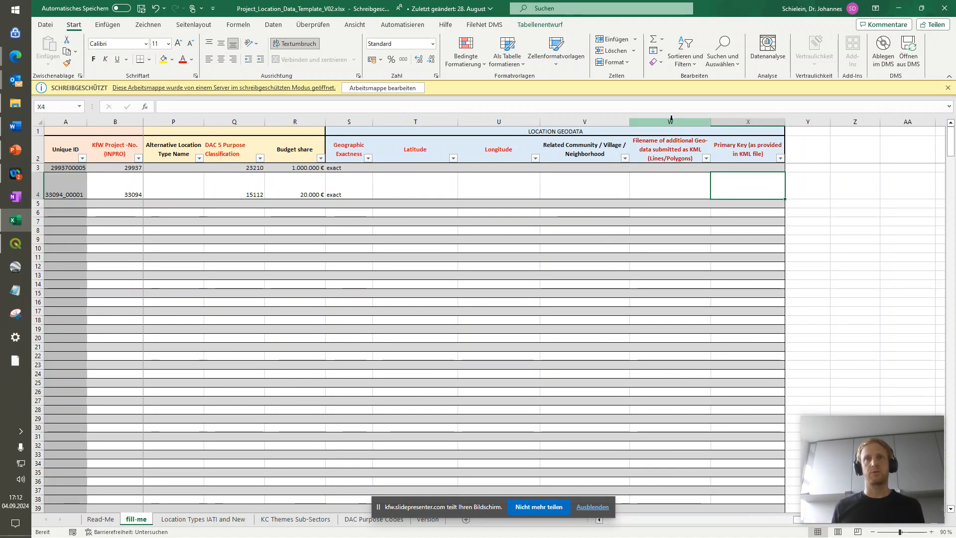
{"action": "left_click_drag", "start_coordinate": [671, 119], "coordinate": [746, 120]}
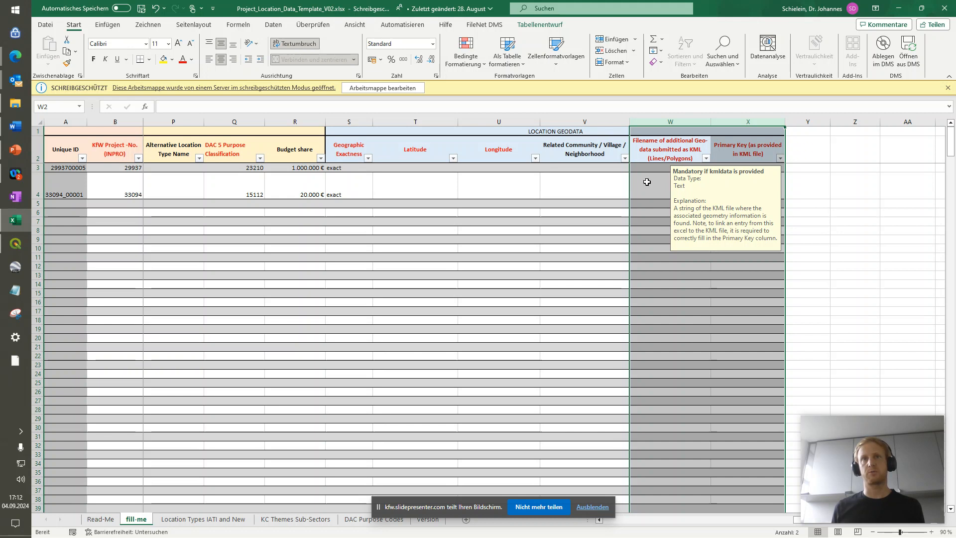
{"action": "left_click", "coordinate": [767, 122]}
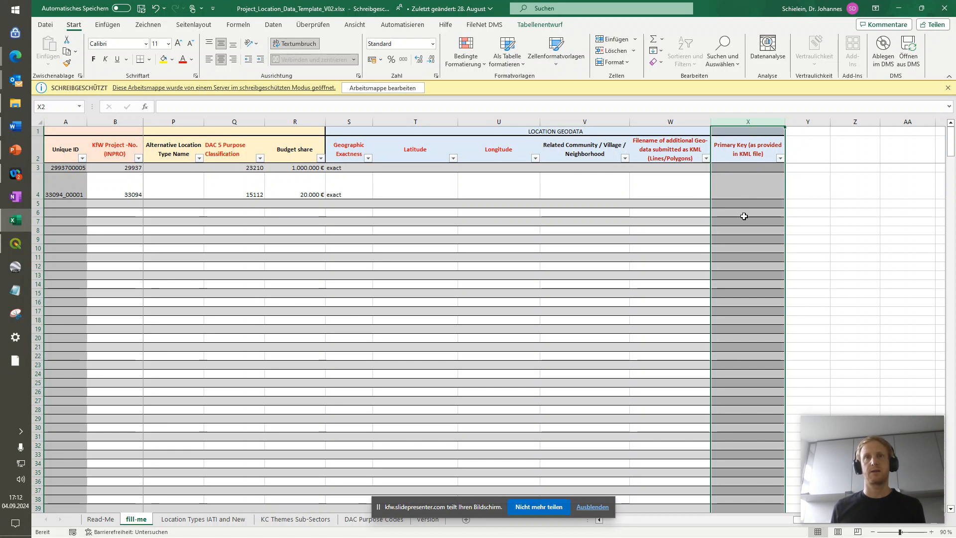
{"action": "left_click", "coordinate": [740, 188]}
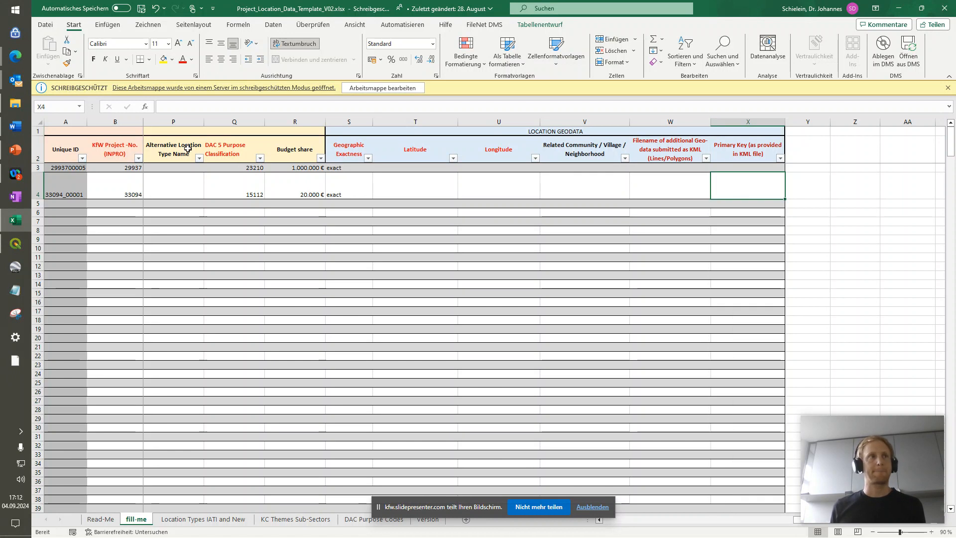
- View the location polygons in QGIS, and play the 1:1 relationship slide with its linking arrows in the PowerPoint presentation
{"action": "mouse_move", "coordinate": [21, 247]}
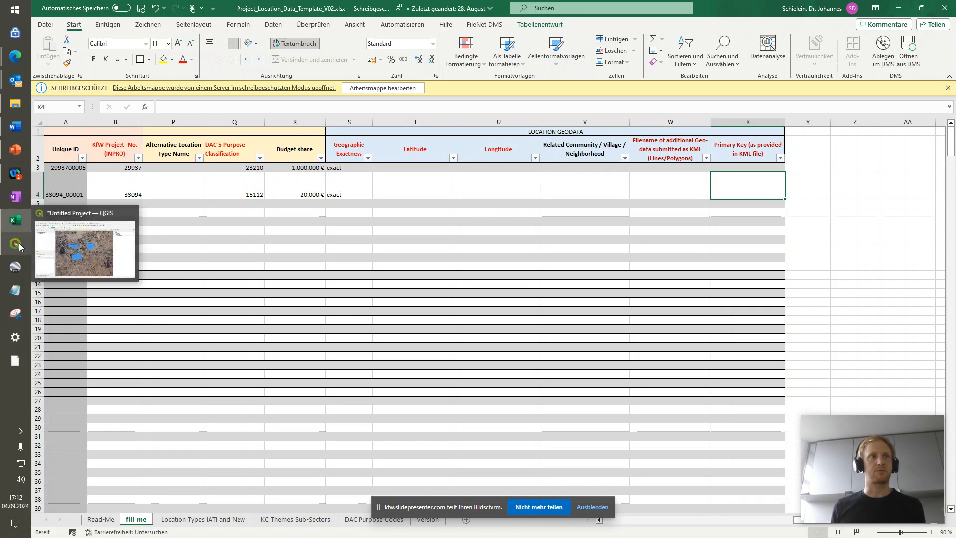
{"action": "left_click", "coordinate": [17, 243]}
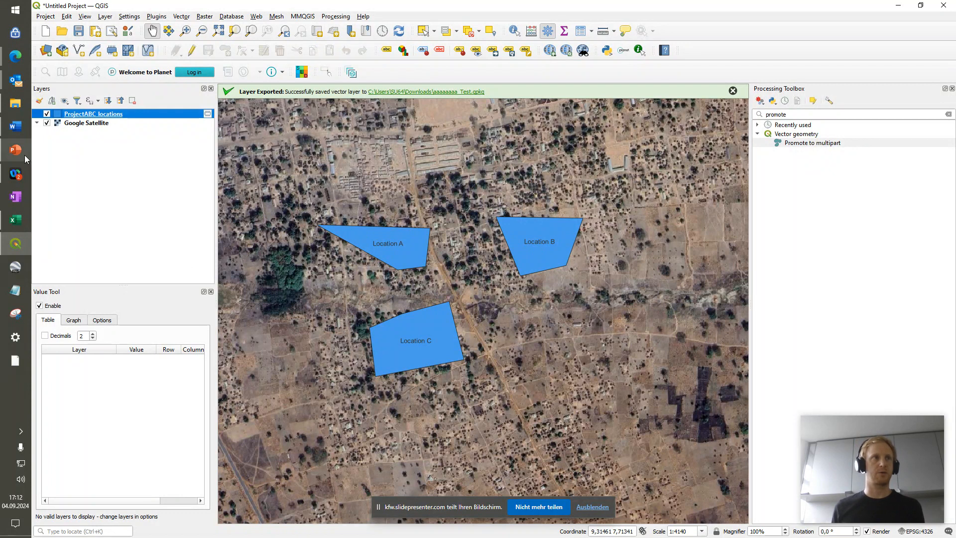
{"action": "mouse_move", "coordinate": [25, 154]}
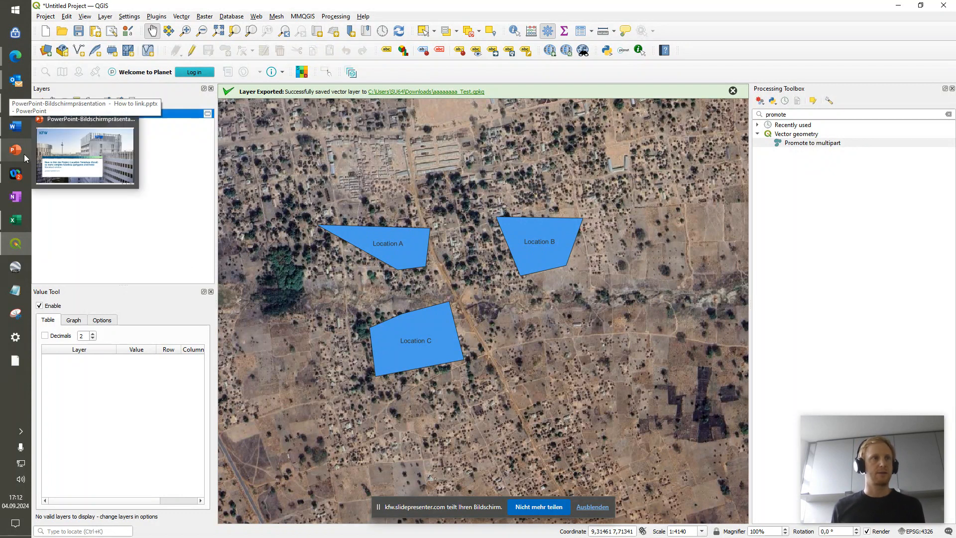
{"action": "left_click", "coordinate": [24, 154]}
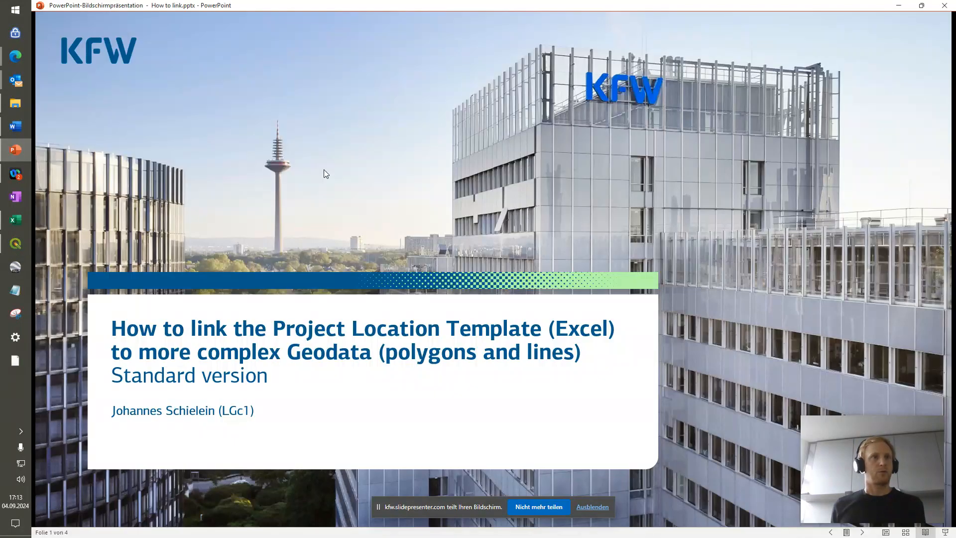
{"action": "left_click", "coordinate": [416, 167]}
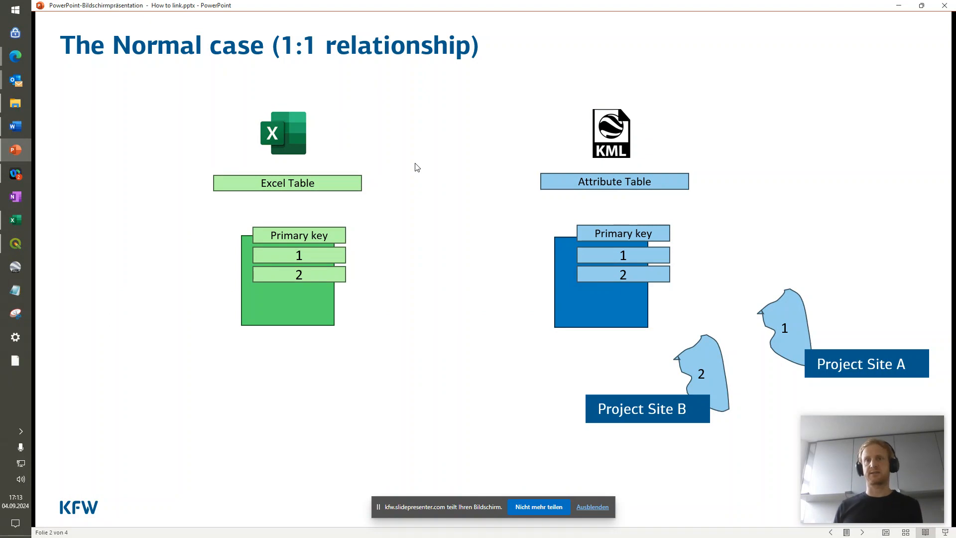
{"action": "key", "text": "Right"}
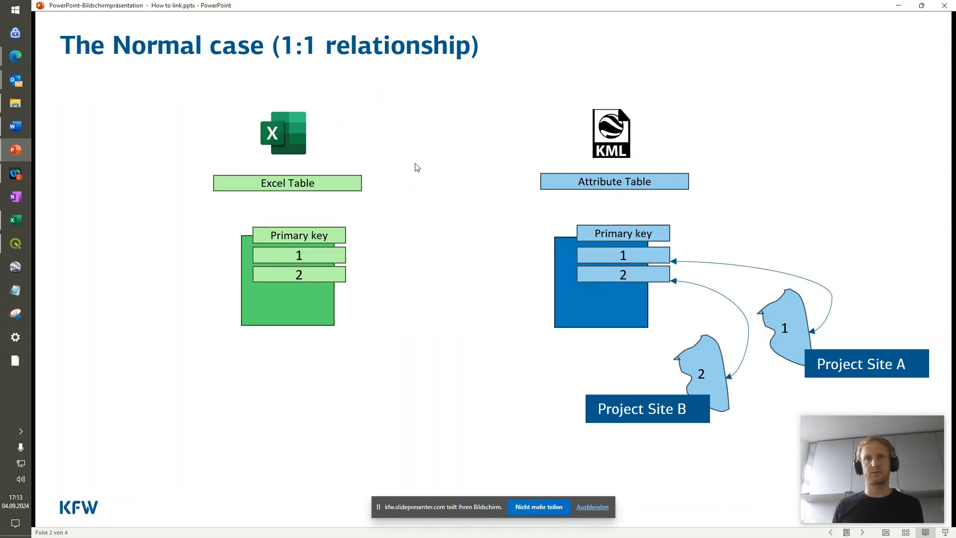
{"action": "key", "text": "Right"}
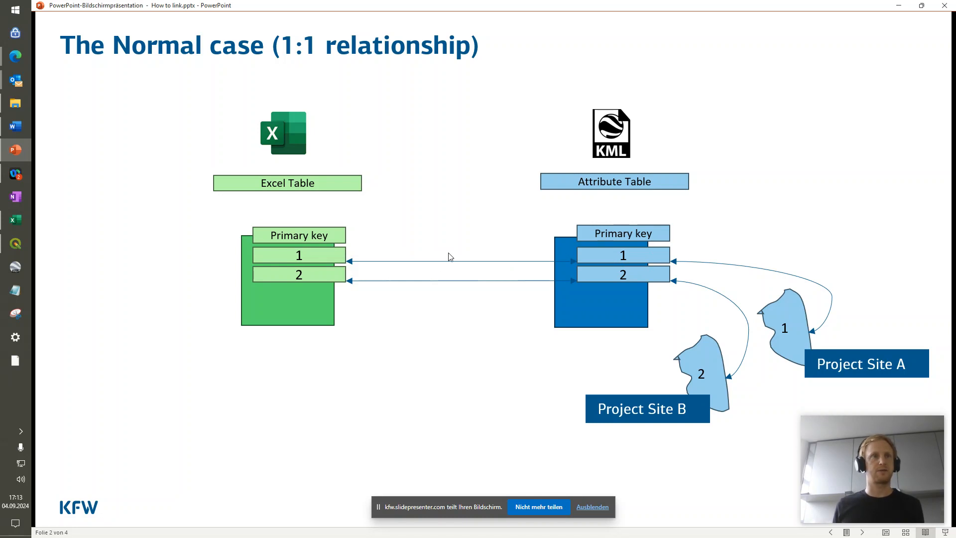
- Switch to QGIS and open the attribute table of the ProjectABC_locations layer as a floating window over the map
{"action": "left_click", "coordinate": [16, 244]}
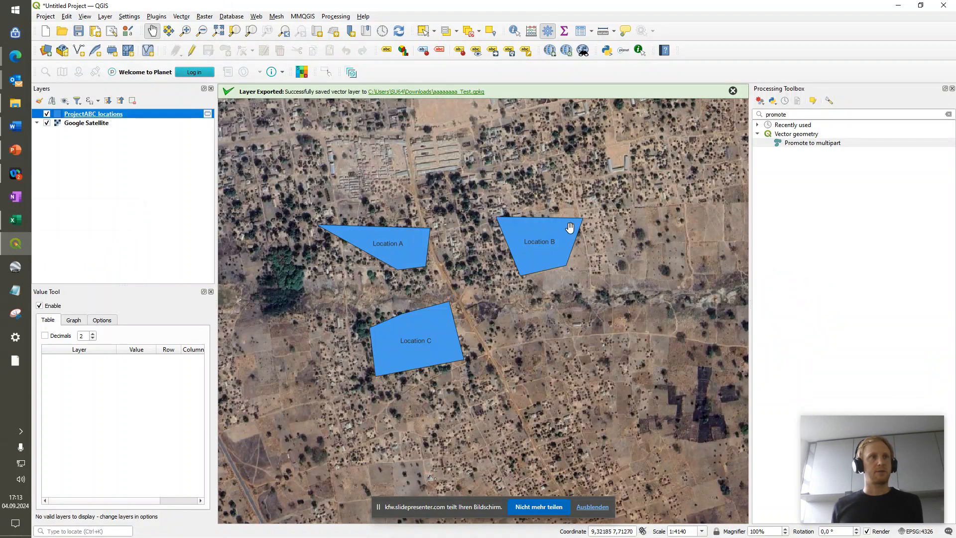
{"action": "right_click", "coordinate": [127, 114]}
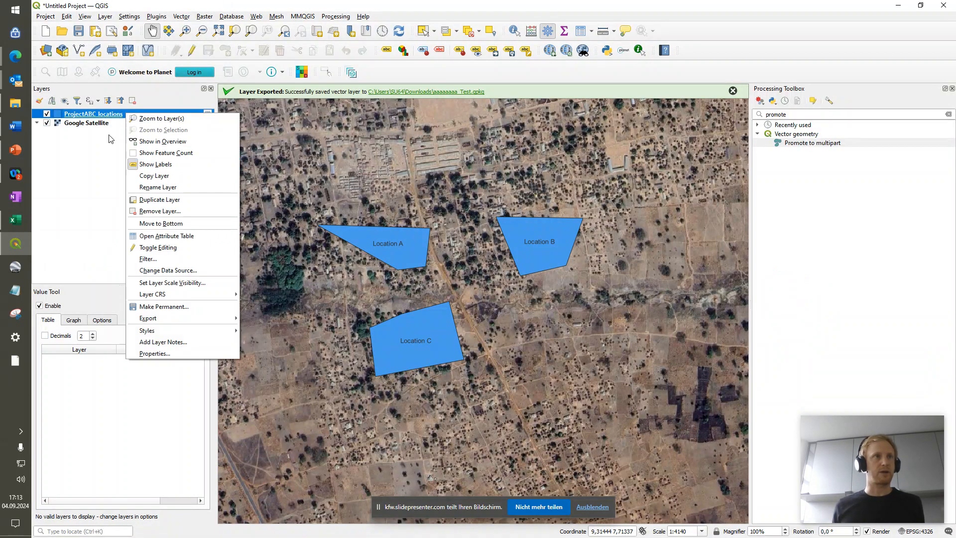
{"action": "left_click", "coordinate": [217, 237]}
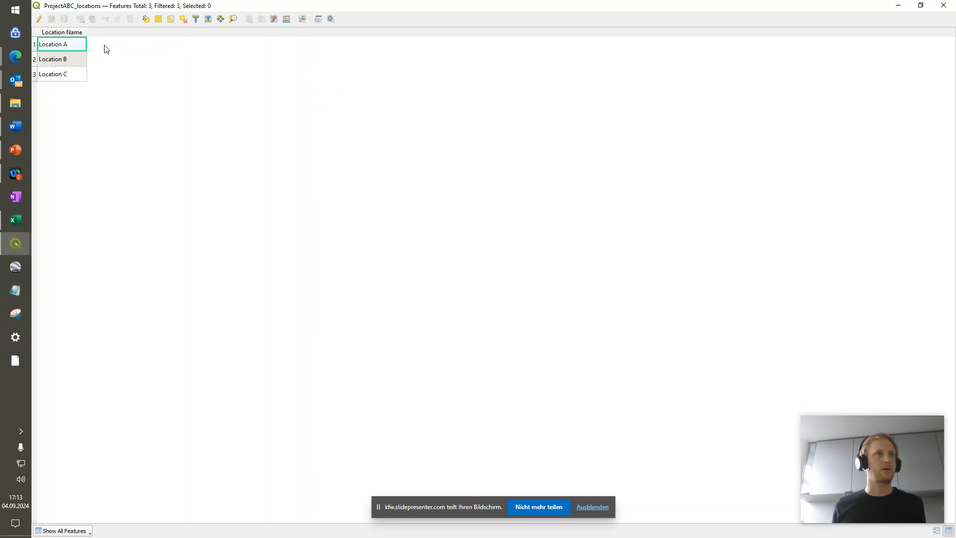
{"action": "left_click_drag", "start_coordinate": [226, 6], "coordinate": [645, 106]}
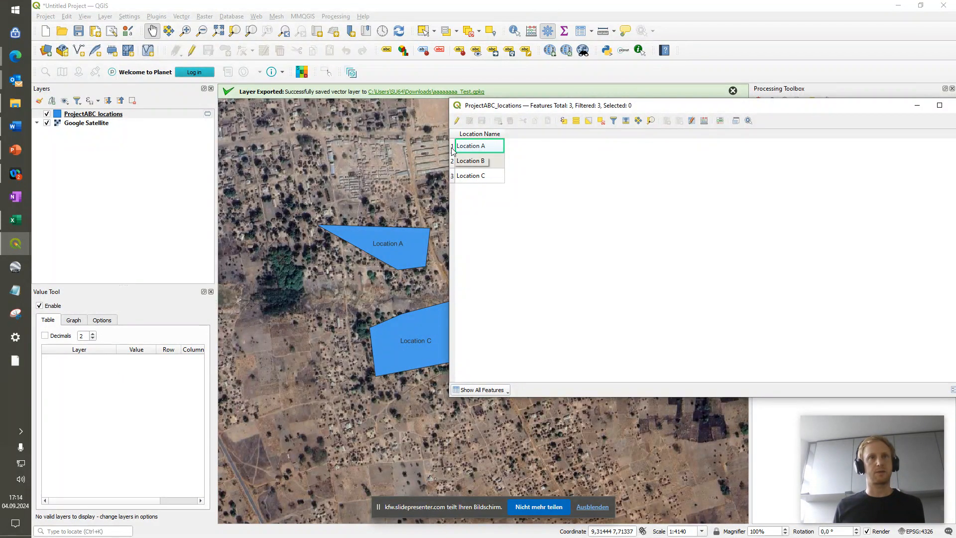
- Select the Location A, B and C rows one at a time to match each record with its polygon on the map
{"action": "left_click", "coordinate": [453, 150]}
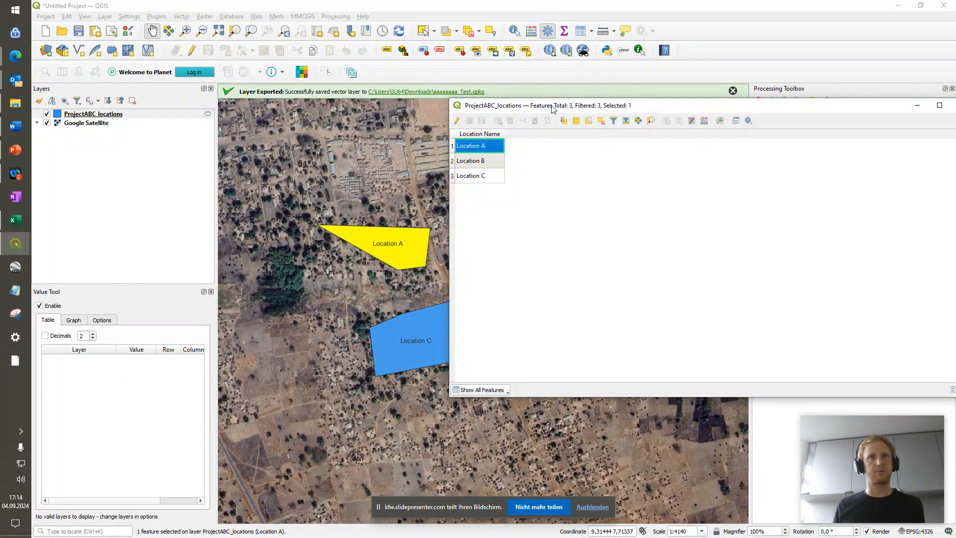
{"action": "left_click_drag", "start_coordinate": [552, 108], "coordinate": [585, 296]}
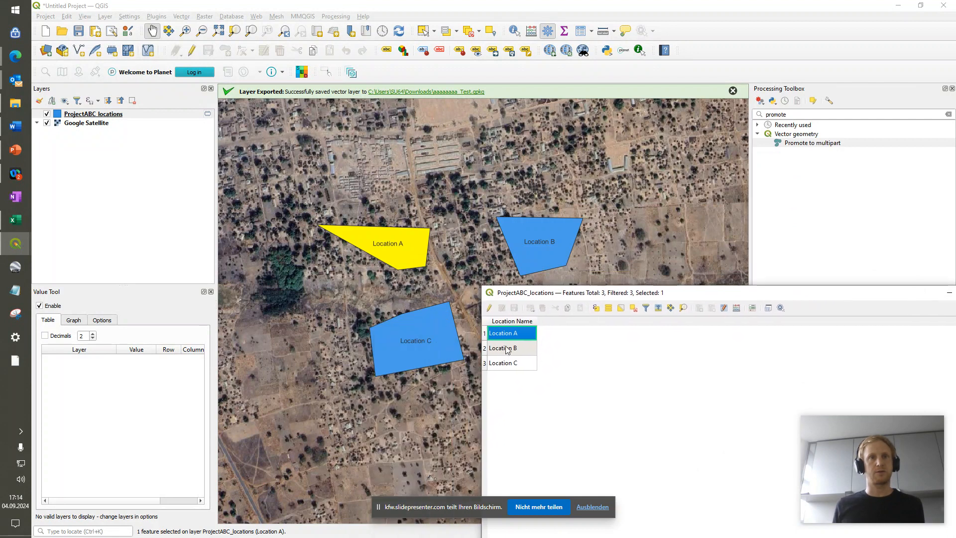
{"action": "left_click", "coordinate": [484, 348]}
{"action": "left_click", "coordinate": [484, 358]}
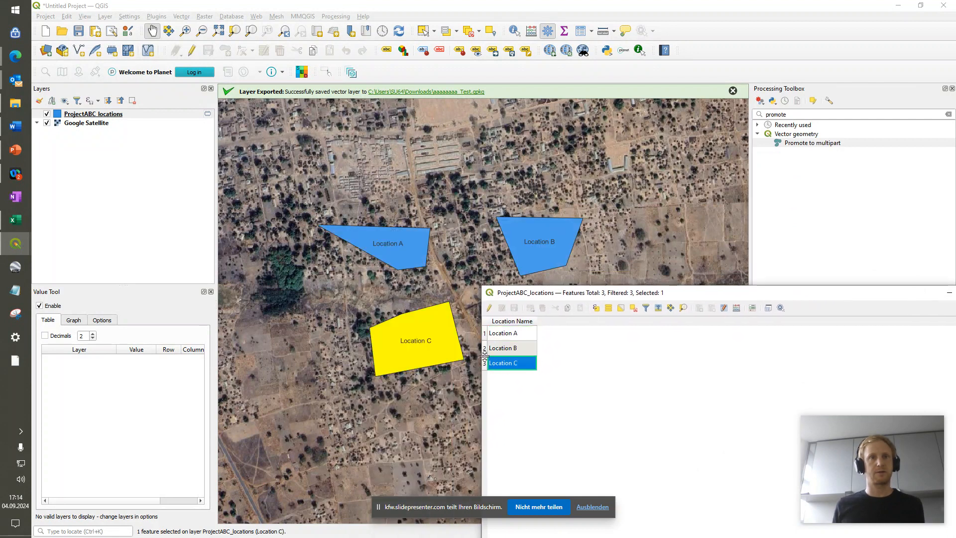
{"action": "left_click", "coordinate": [484, 348]}
{"action": "left_click", "coordinate": [485, 333]}
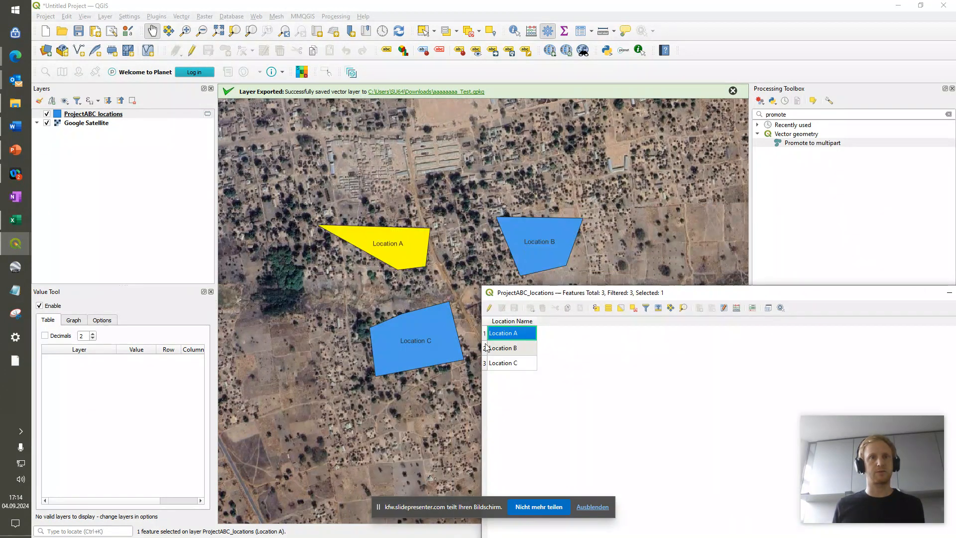
{"action": "left_click", "coordinate": [484, 348]}
{"action": "left_click", "coordinate": [485, 364]}
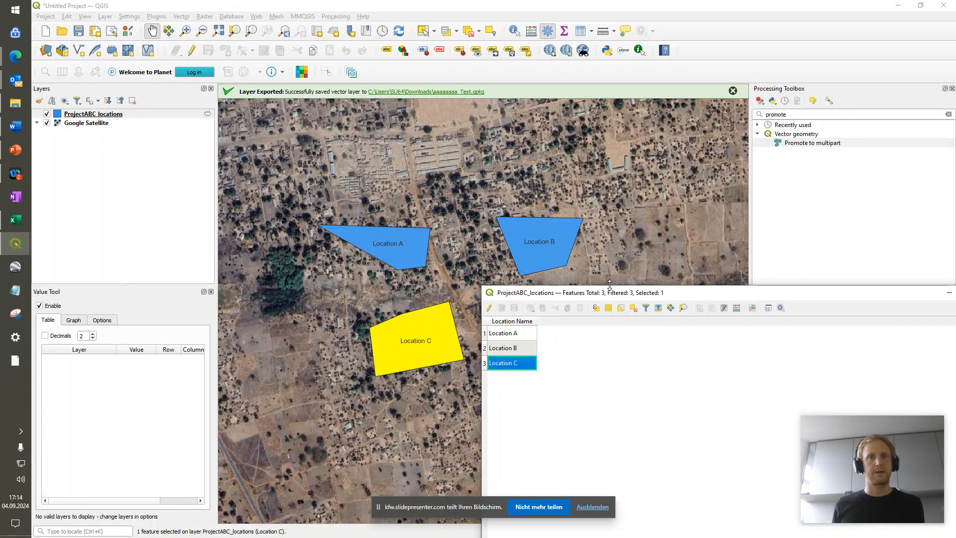
{"action": "mouse_move", "coordinate": [613, 298]}
{"action": "left_mouse_down"}
{"action": "mouse_move", "coordinate": [608, 273]}
{"action": "mouse_move", "coordinate": [597, 278]}
{"action": "left_mouse_up"}
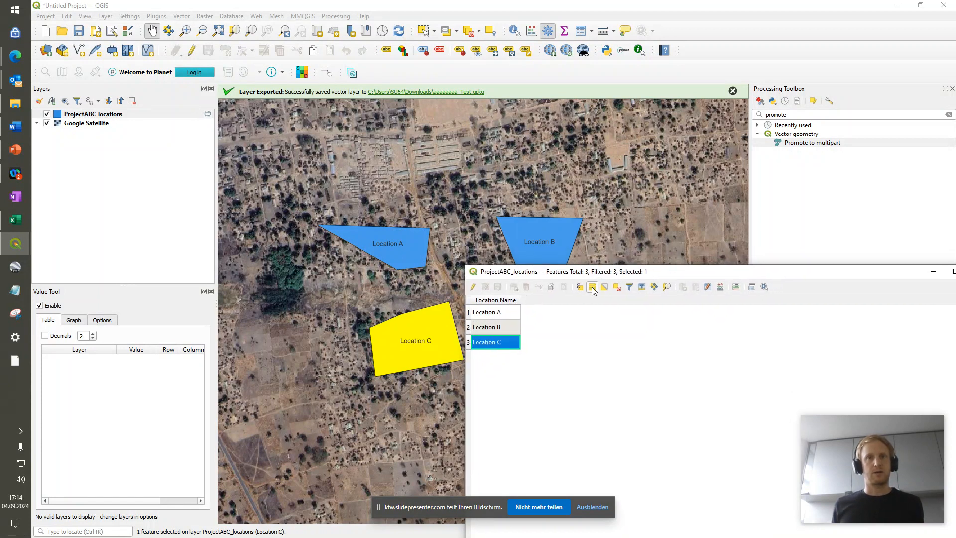
- Enable editing on the ProjectABC_locations layer and add a whole-number field named primary_key with length 10
{"action": "left_click", "coordinate": [473, 287]}
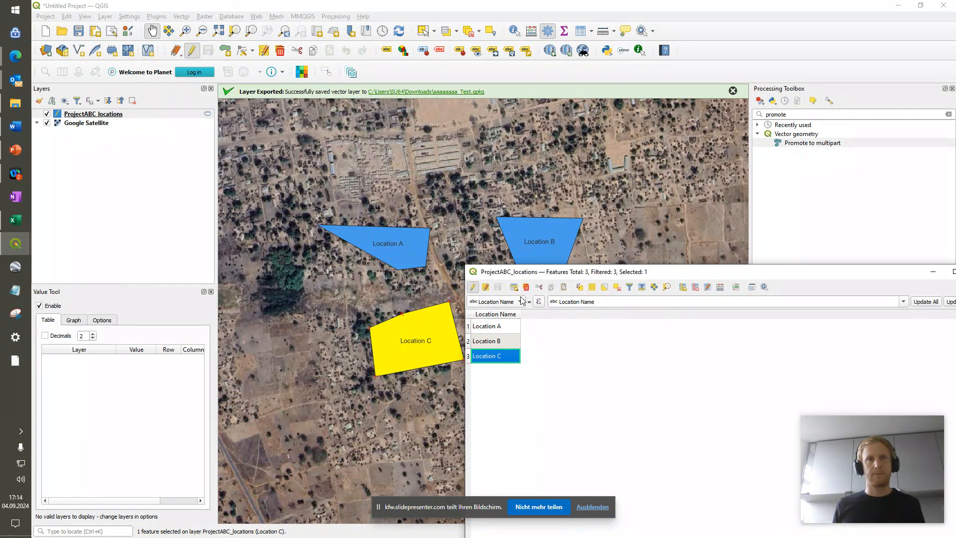
{"action": "left_click", "coordinate": [687, 288]}
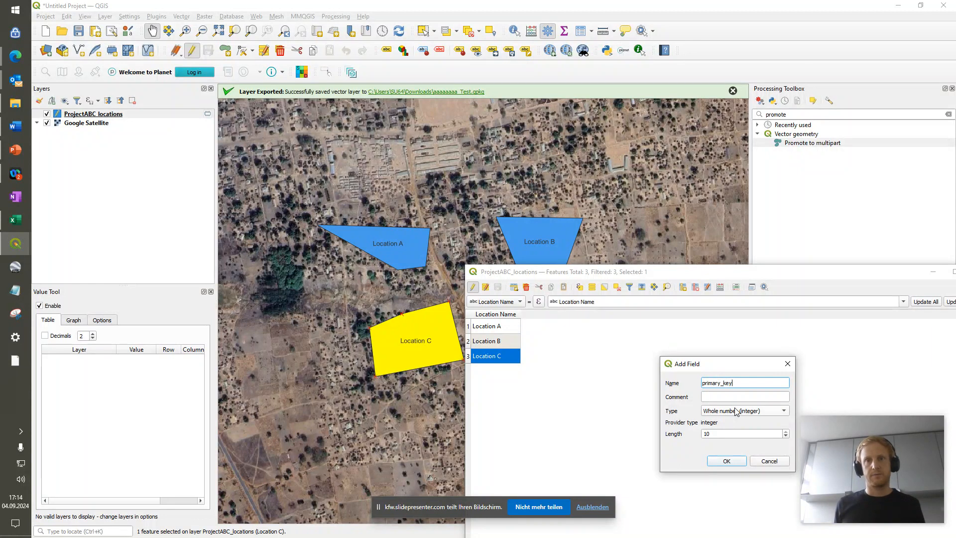
{"action": "left_click", "coordinate": [727, 461]}
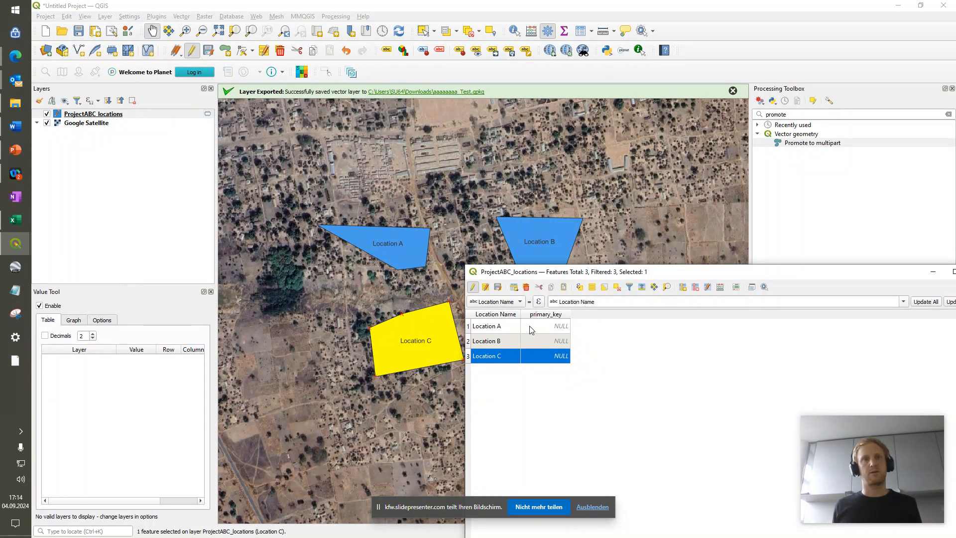
- Switch to Excel to check the first entry row of the location template, and return to the attribute table in QGIS
{"action": "left_click", "coordinate": [8, 224]}
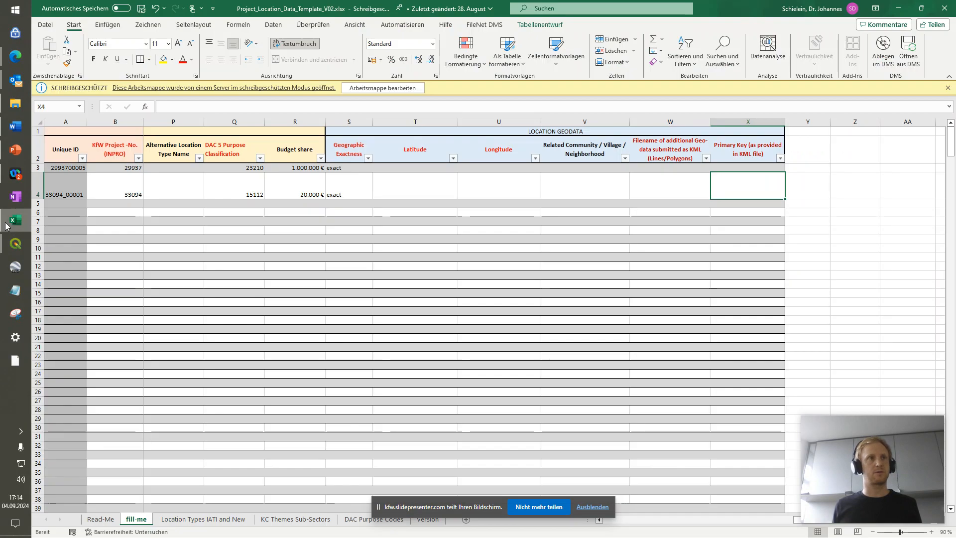
{"action": "left_click", "coordinate": [36, 168]}
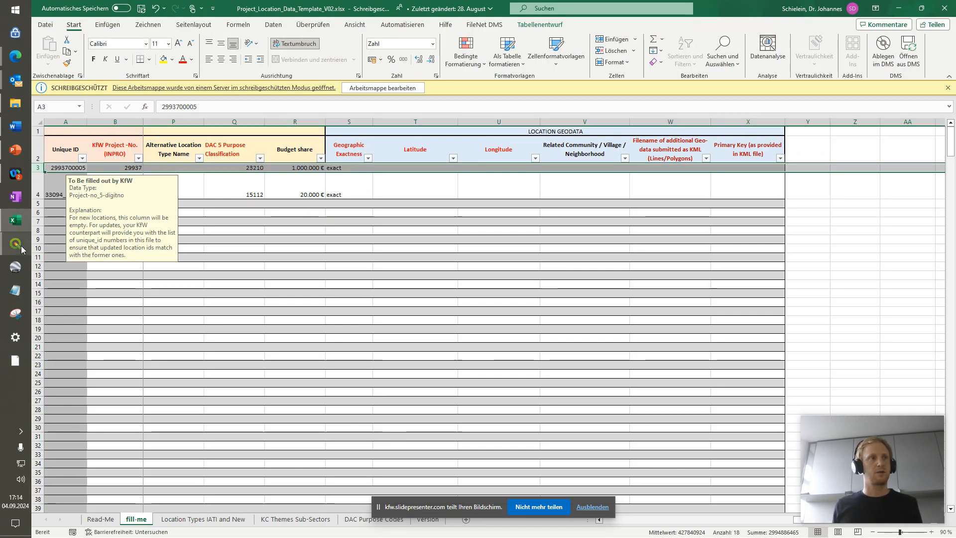
{"action": "mouse_move", "coordinate": [16, 243]}
{"action": "left_click", "coordinate": [63, 235]}
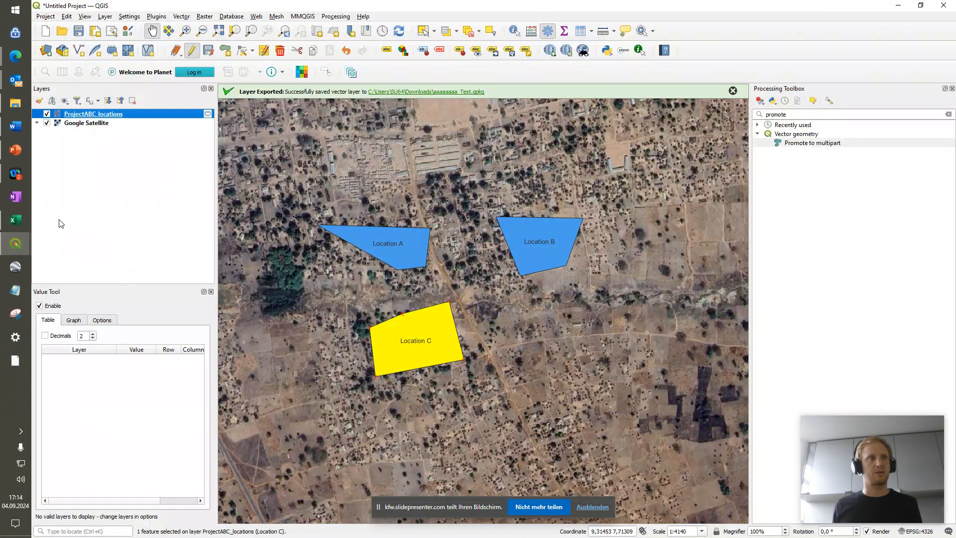
{"action": "left_click", "coordinate": [82, 281]}
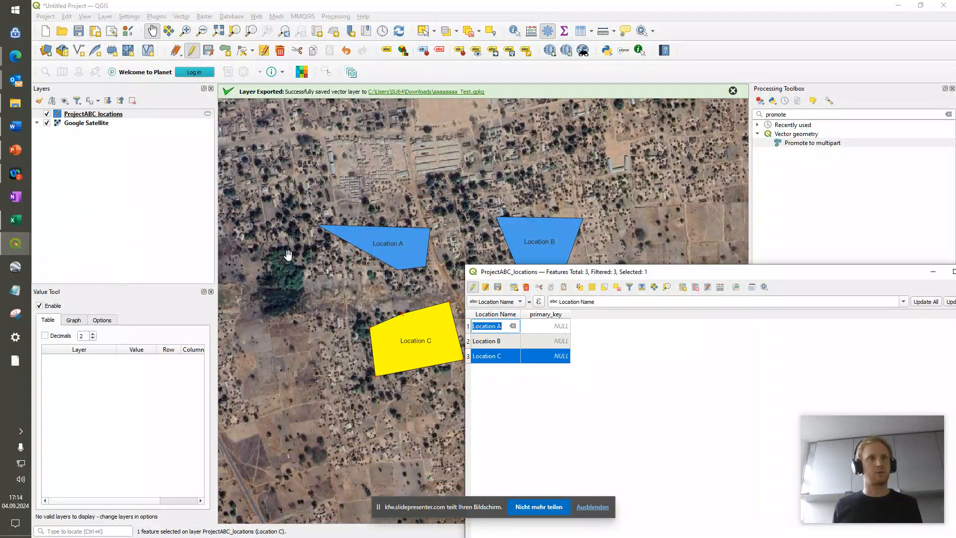
- Set primary_key to 1 for Location A and 2 for Location B, and fill in the key for Location C
{"action": "double_click", "coordinate": [551, 329]}
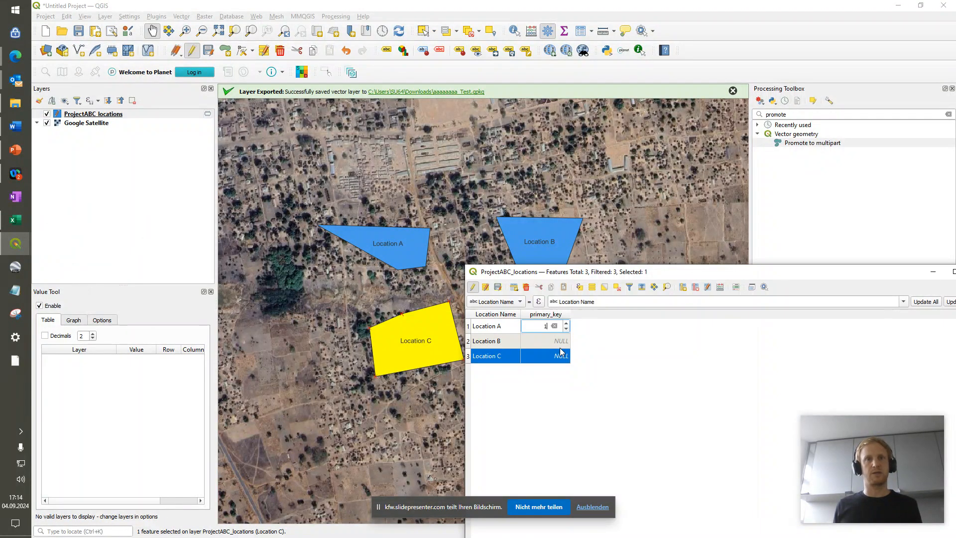
{"action": "double_click", "coordinate": [539, 342]}
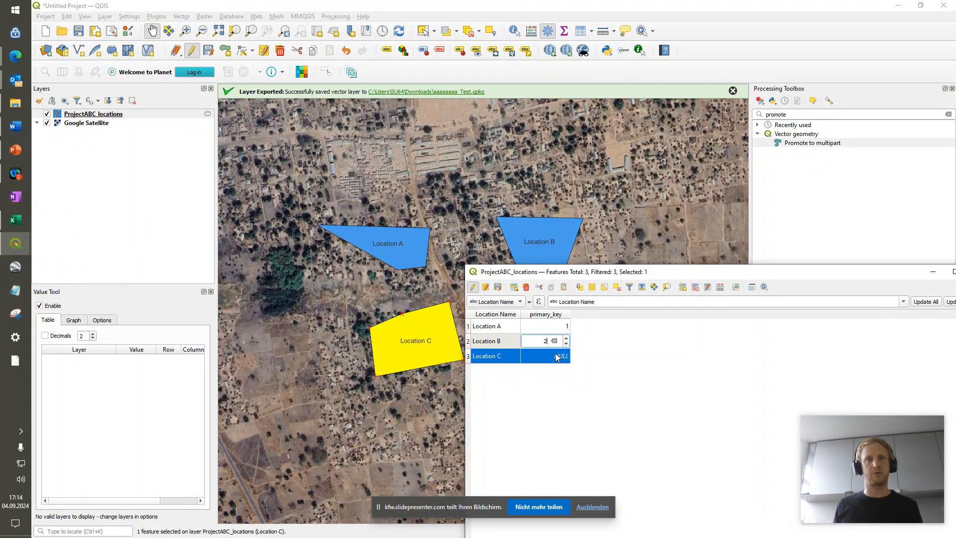
{"action": "type", "text": "2"}
{"action": "double_click", "coordinate": [554, 355]}
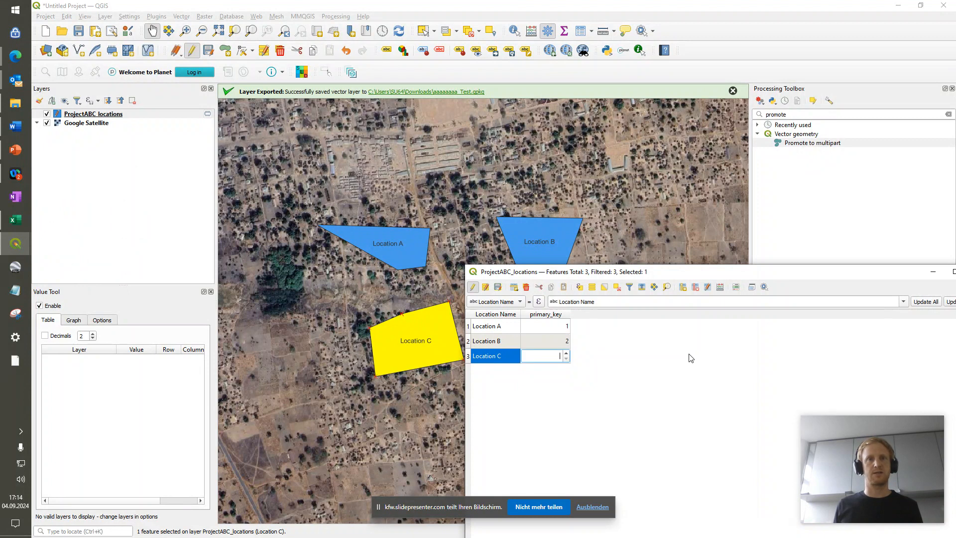
{"action": "key", "text": "Return"}
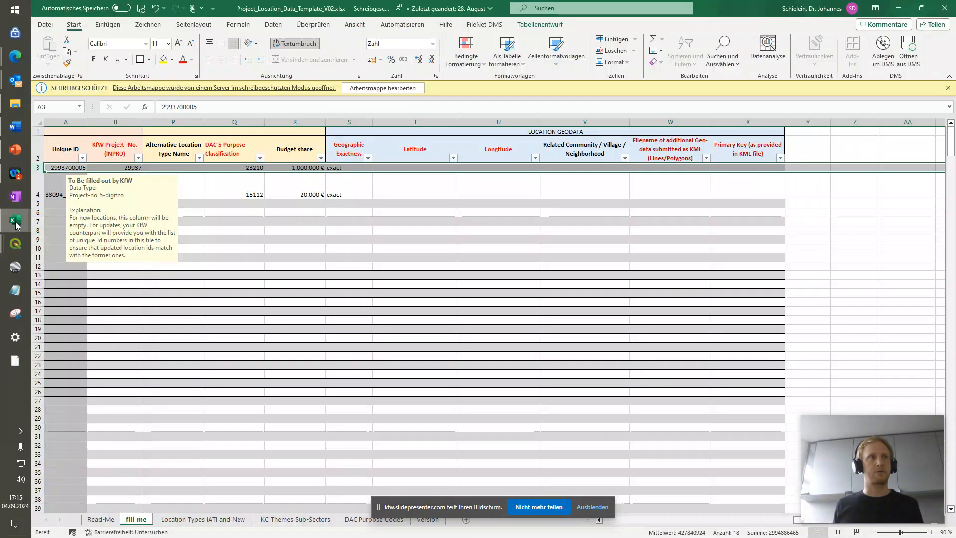
- Switch to Excel and enter primary key 1 for the first entry row and 2 for the second in the KML primary key column
{"action": "left_click", "coordinate": [16, 220]}
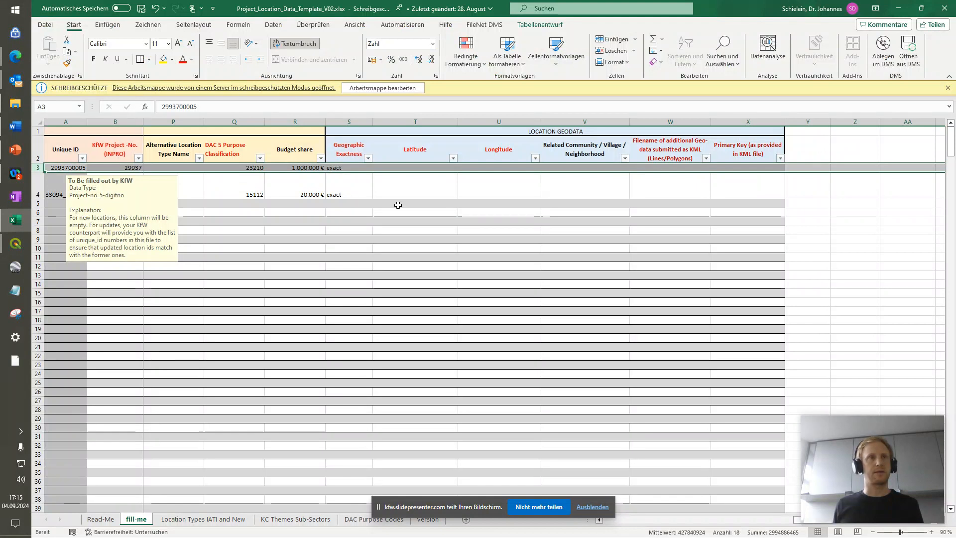
{"action": "left_click", "coordinate": [744, 168]}
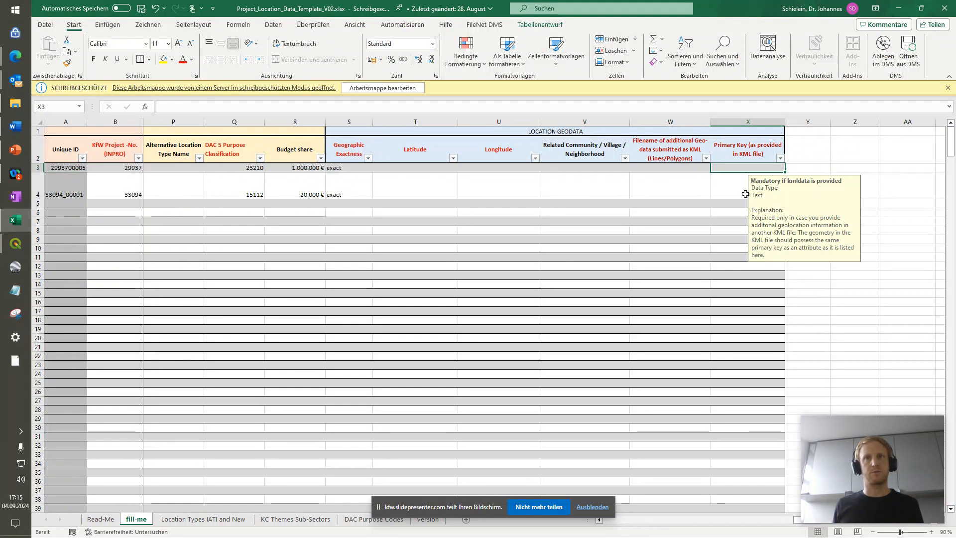
{"action": "type", "text": "1"}
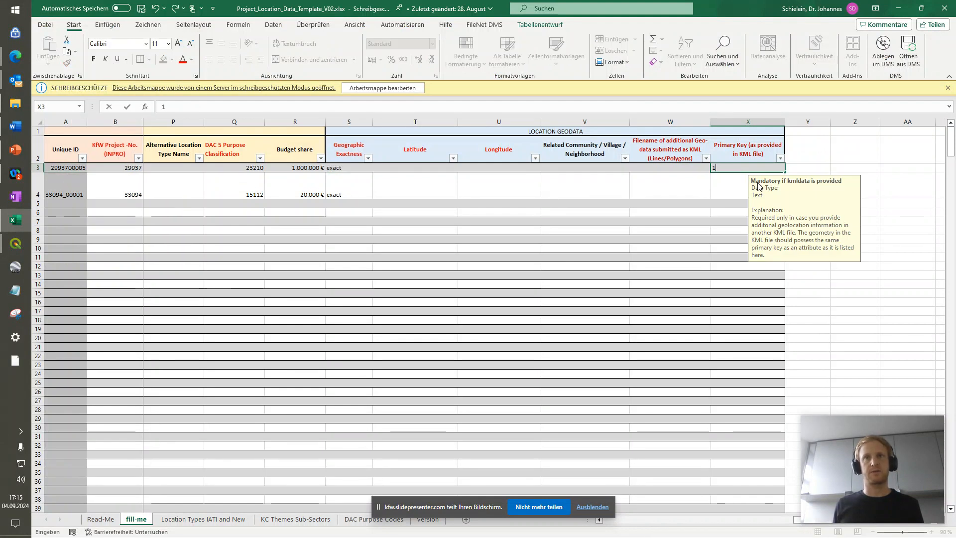
{"action": "key", "text": "Return"}
{"action": "type", "text": "2"}
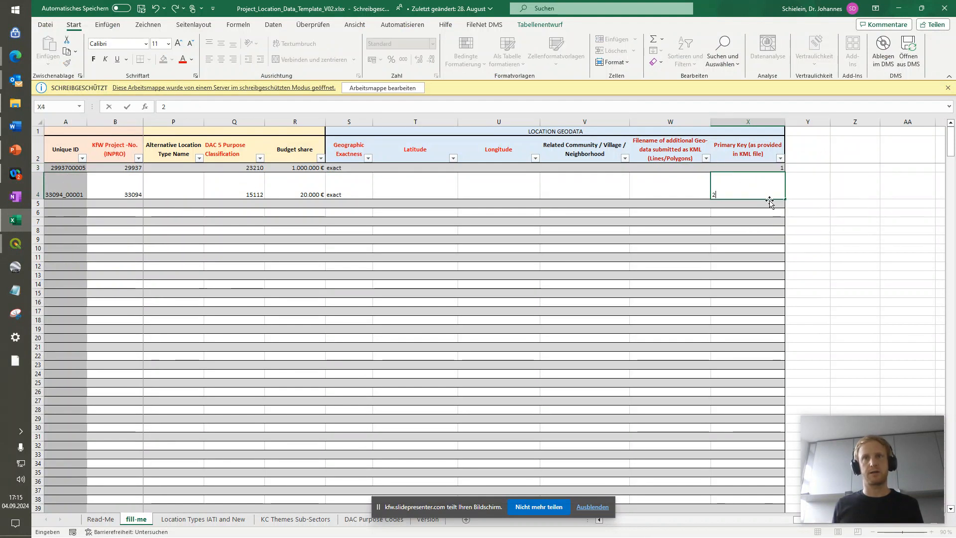
{"action": "left_click", "coordinate": [800, 203]}
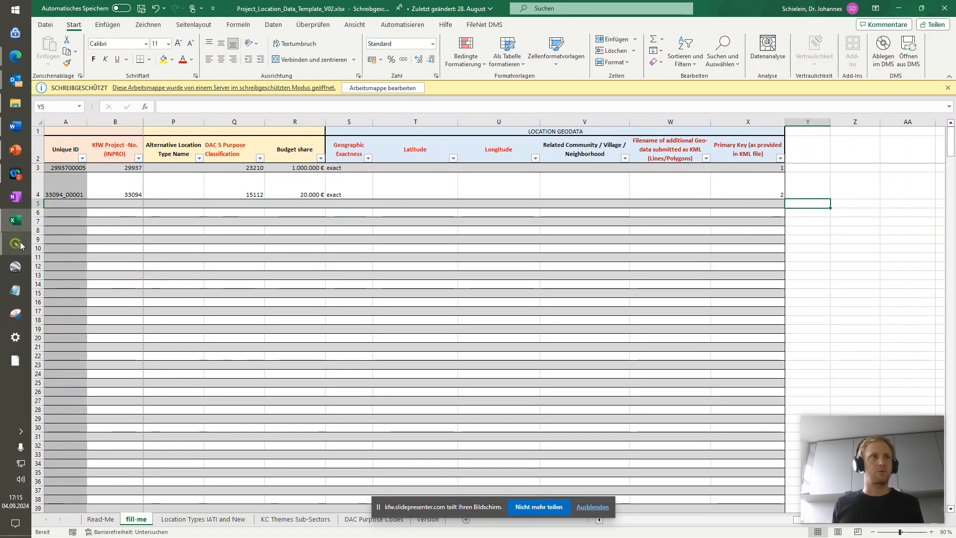
- Switch back to QGIS, save the edits to the ProjectABC_locations layer and end its editing mode
{"action": "mouse_move", "coordinate": [21, 244]}
{"action": "left_click", "coordinate": [80, 207]}
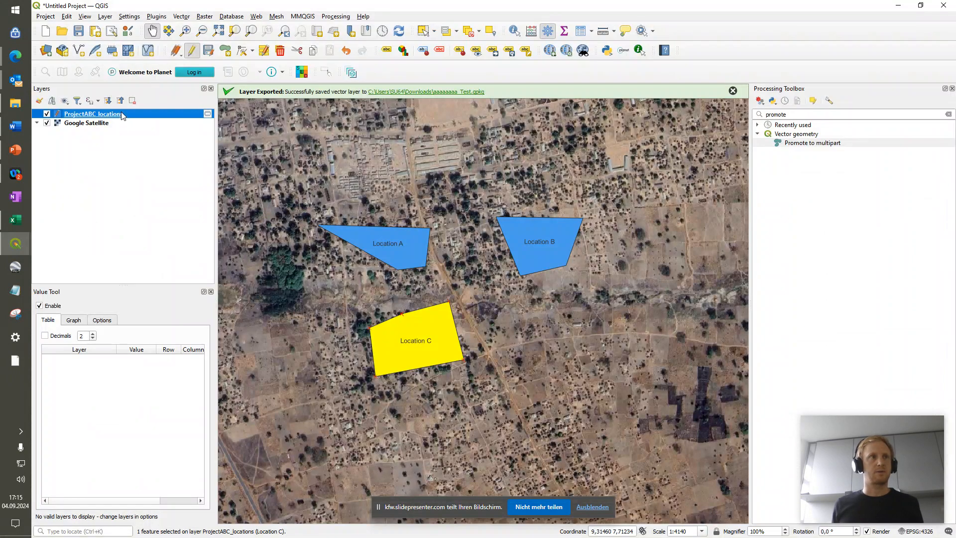
{"action": "left_click", "coordinate": [206, 51]}
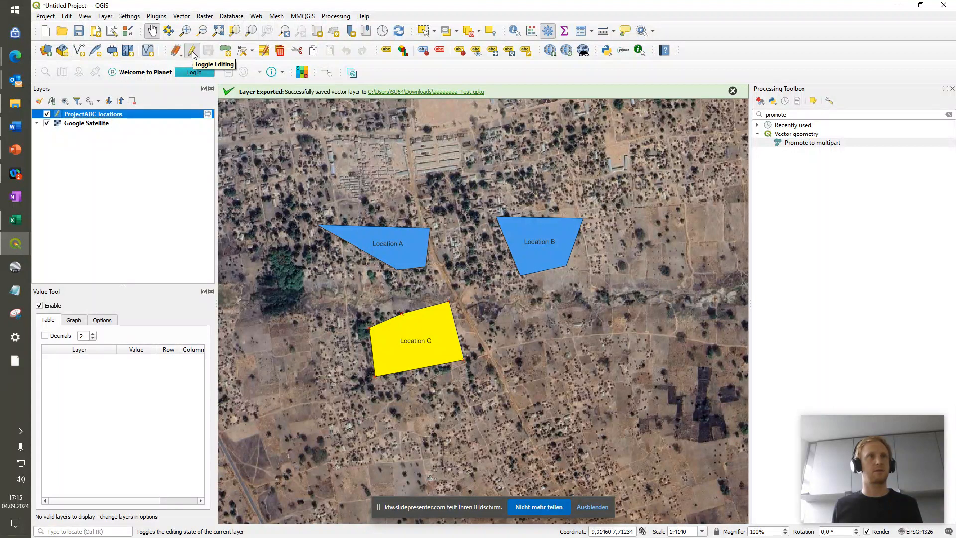
{"action": "left_click", "coordinate": [192, 51]}
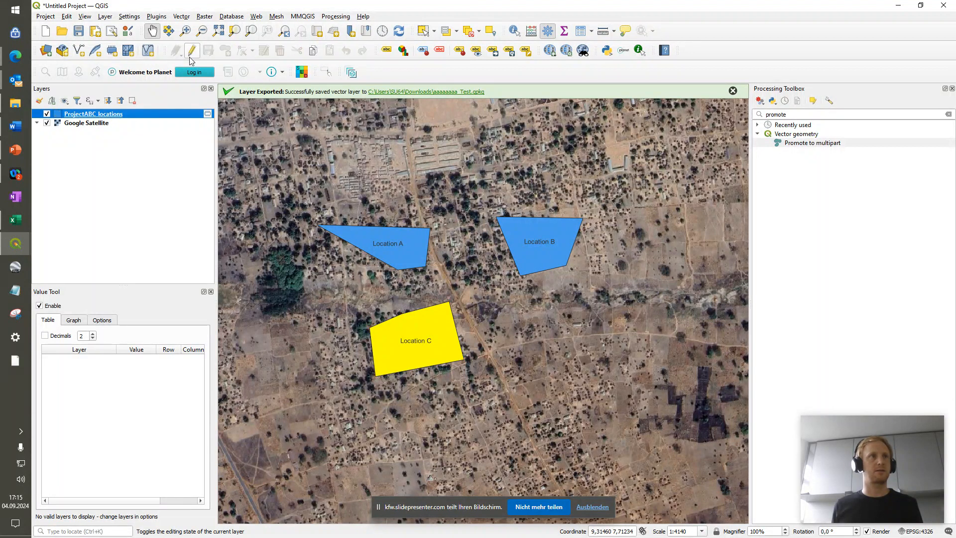
- Start exporting the ProjectABC_locations layer to a file named 123345_projectlocations in the Downloads folder
{"action": "right_click", "coordinate": [107, 114]}
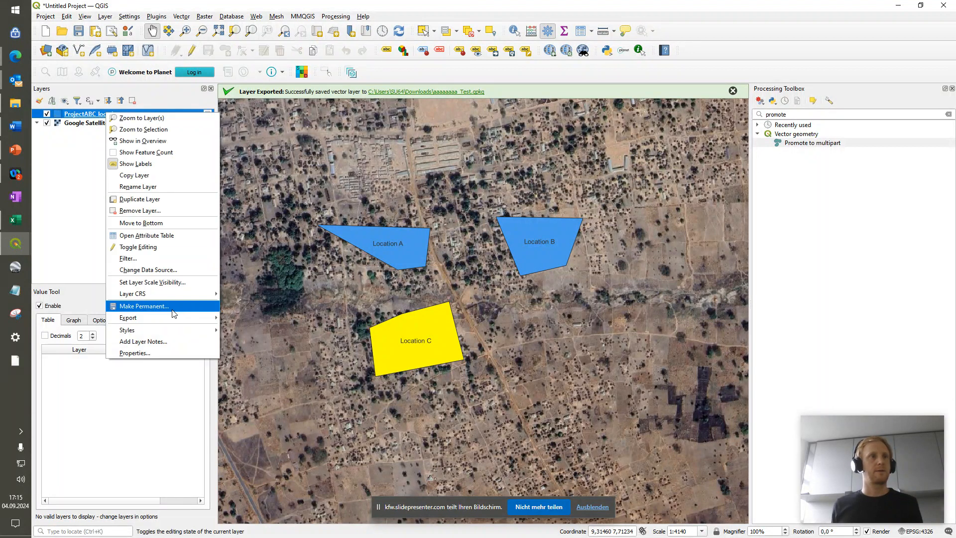
{"action": "mouse_move", "coordinate": [180, 321]}
{"action": "left_click", "coordinate": [248, 319]}
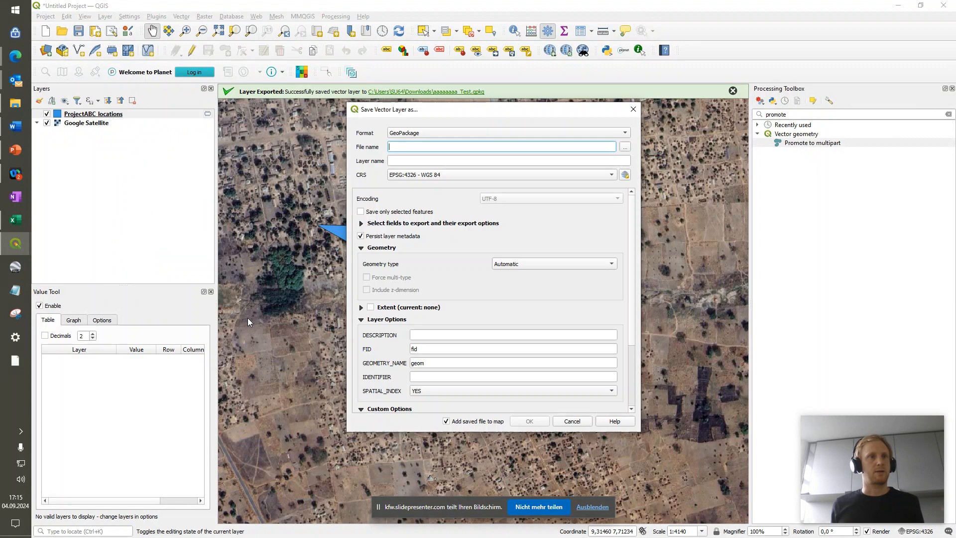
{"action": "left_click", "coordinate": [625, 146]}
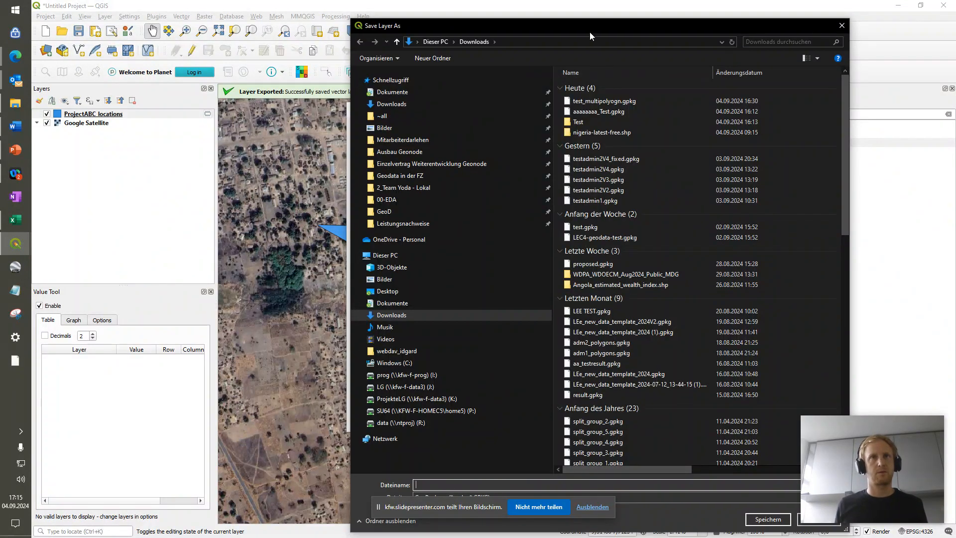
{"action": "left_click_drag", "start_coordinate": [590, 32], "coordinate": [511, 12]}
{"action": "type", "text": "1233"}
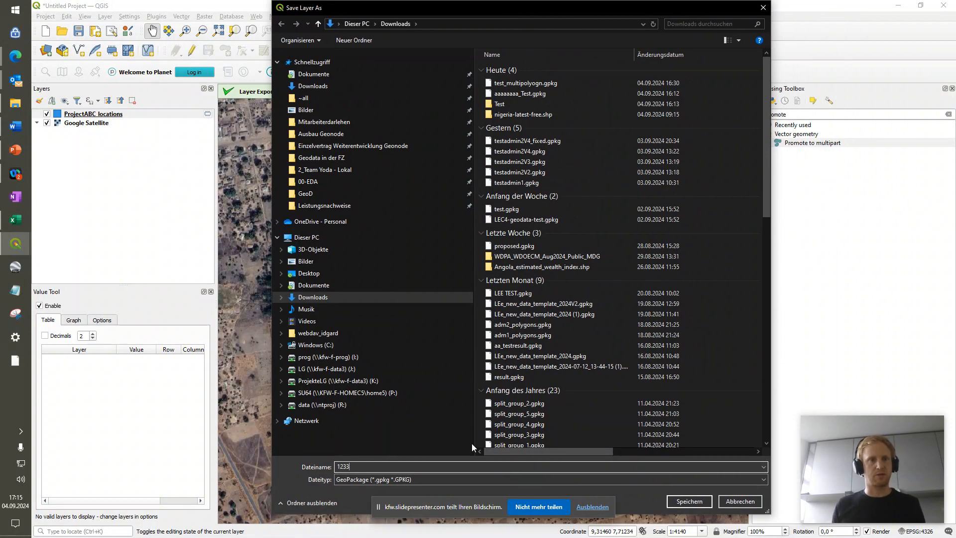
{"action": "type", "text": "45_p"}
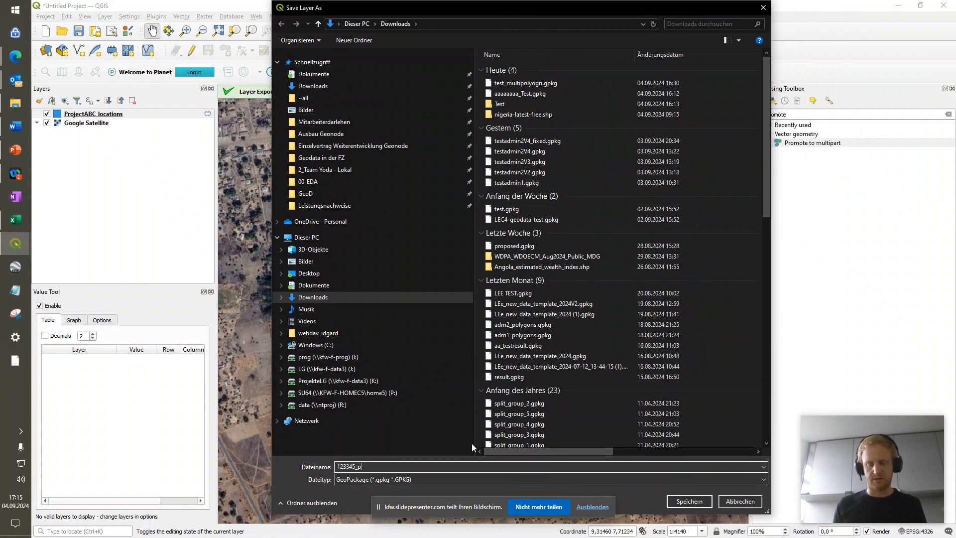
{"action": "type", "text": "rojectlocations"}
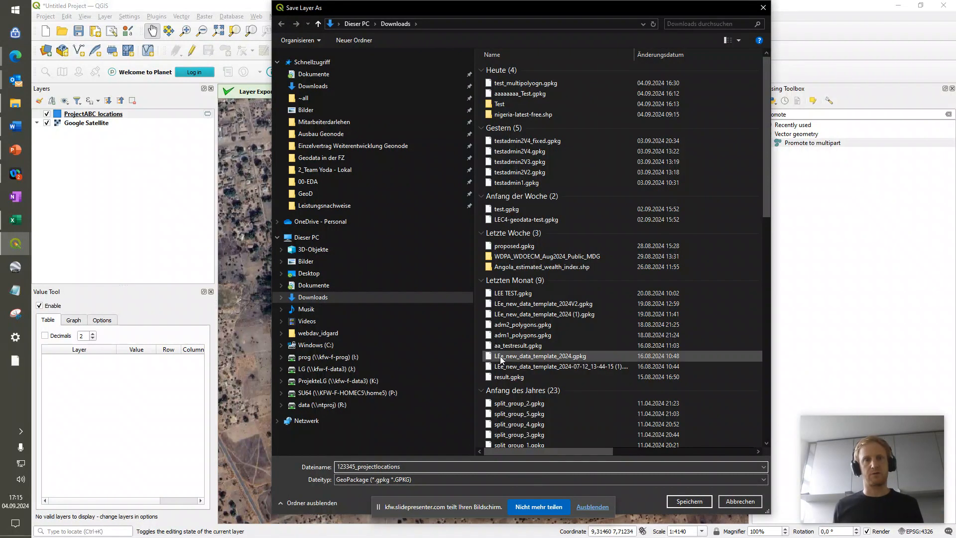
- Check which file types the Save Layer As dialog offers for the export
{"action": "left_click", "coordinate": [506, 479]}
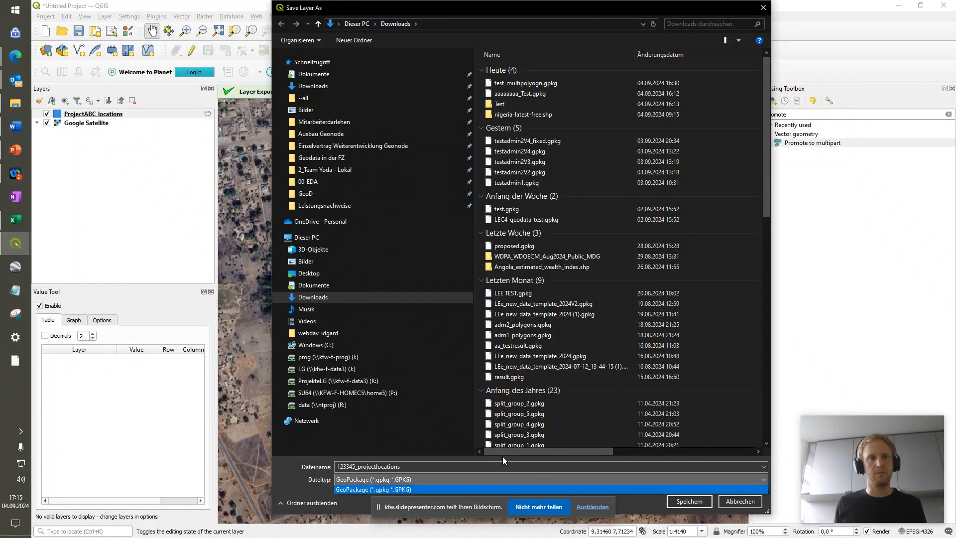
{"action": "left_click", "coordinate": [496, 472]}
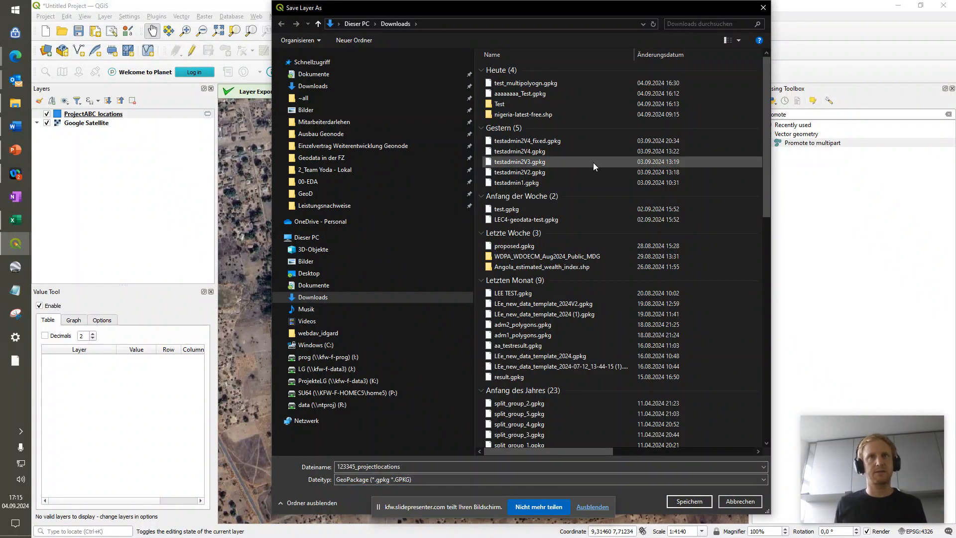
{"action": "left_click_drag", "start_coordinate": [563, 20], "coordinate": [460, 20]}
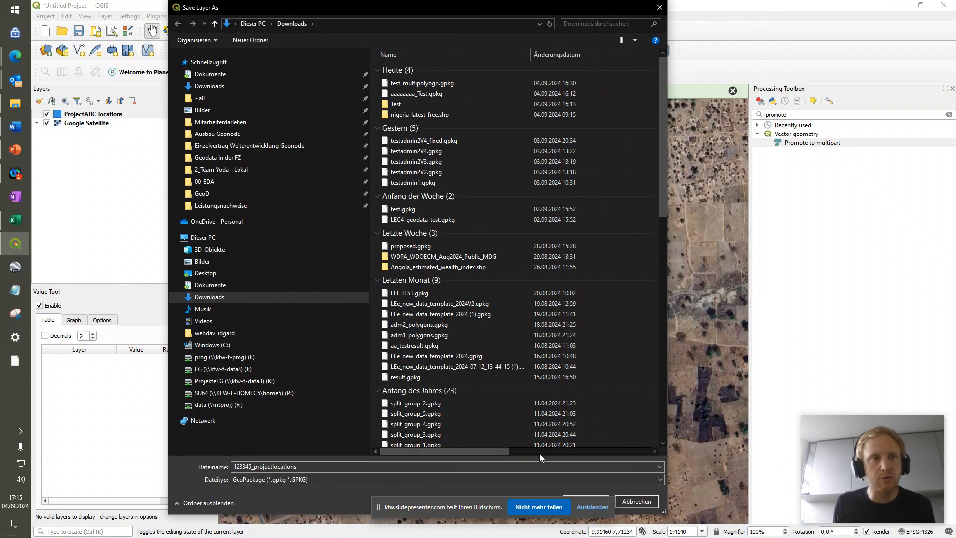
{"action": "left_click", "coordinate": [305, 478]}
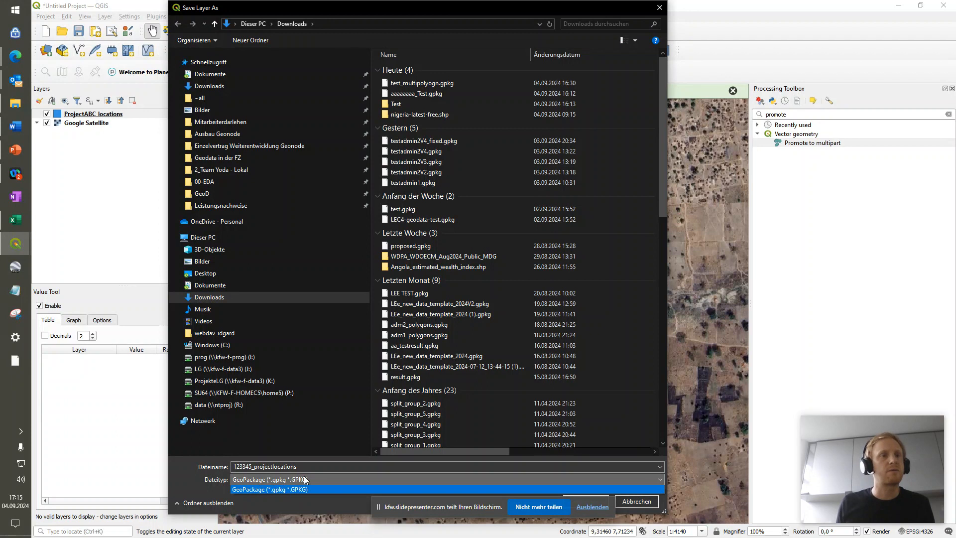
{"action": "left_click", "coordinate": [304, 477]}
{"action": "left_click", "coordinate": [312, 477]}
{"action": "left_click", "coordinate": [312, 477]}
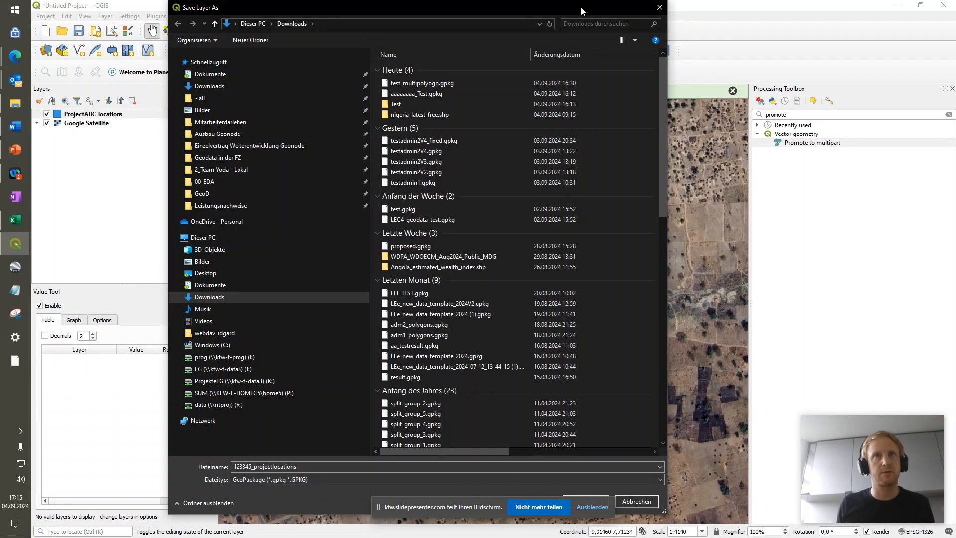
{"action": "left_click_drag", "start_coordinate": [580, 7], "coordinate": [657, 7]}
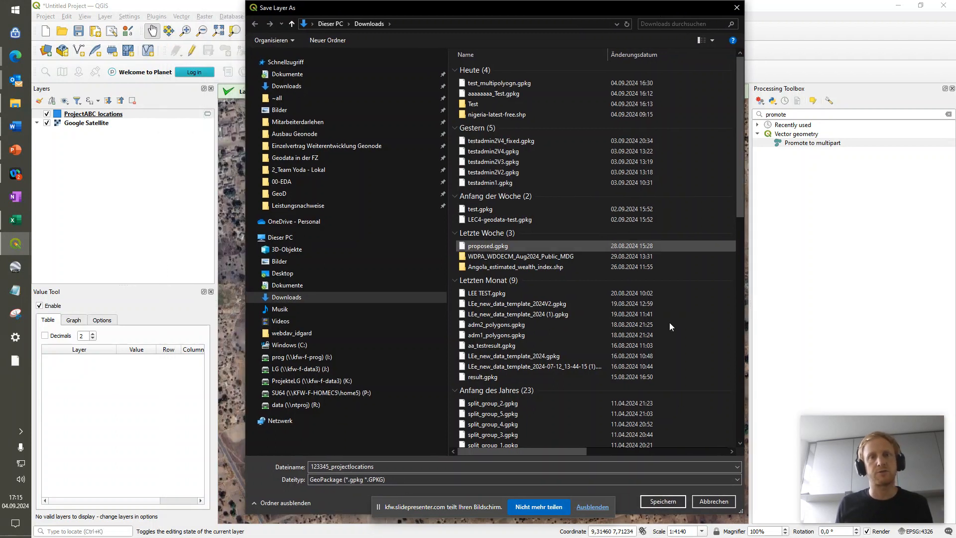
- Accept the file name, export the layer in Keyhole Markup Language [KML] format, and decline adding the exported layer to the map
{"action": "left_click", "coordinate": [663, 501]}
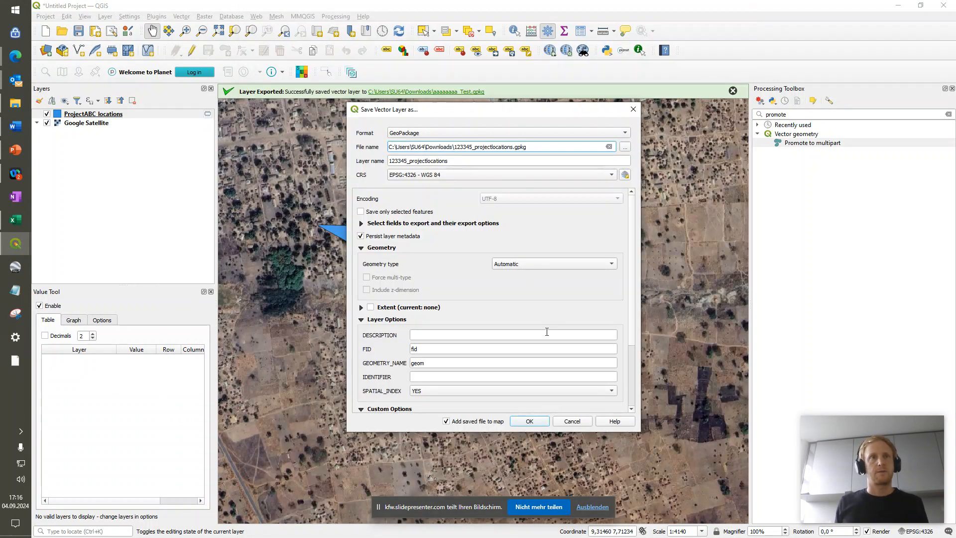
{"action": "left_click", "coordinate": [553, 132]}
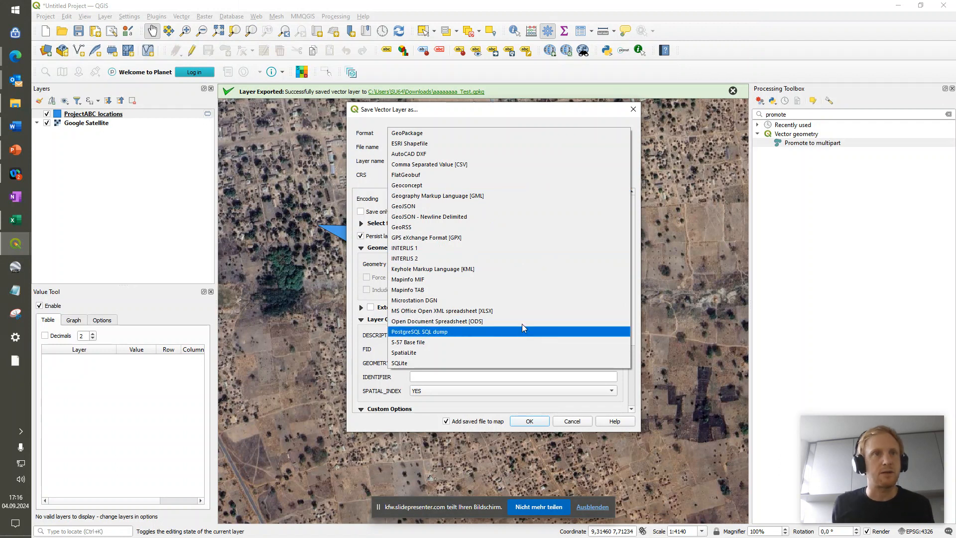
{"action": "left_click", "coordinate": [532, 270]}
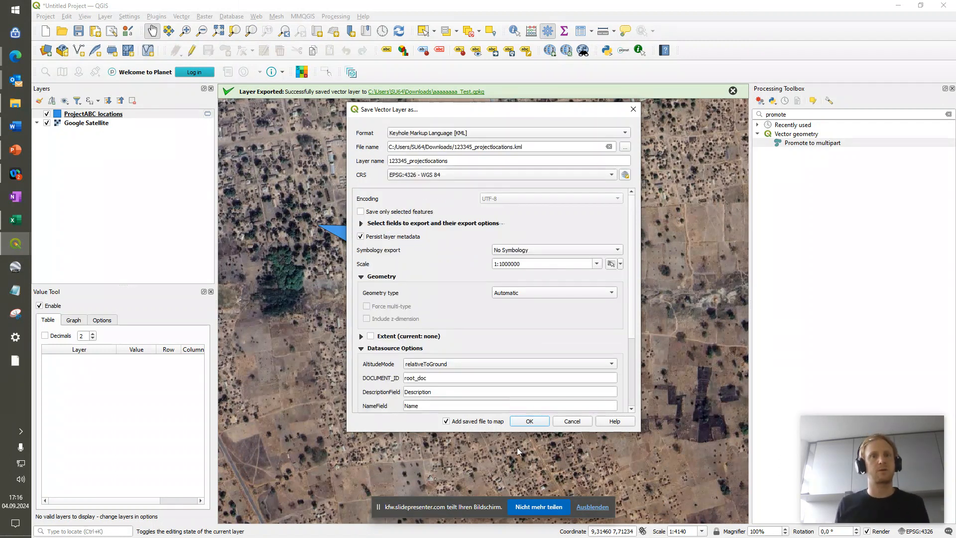
{"action": "left_click", "coordinate": [530, 421]}
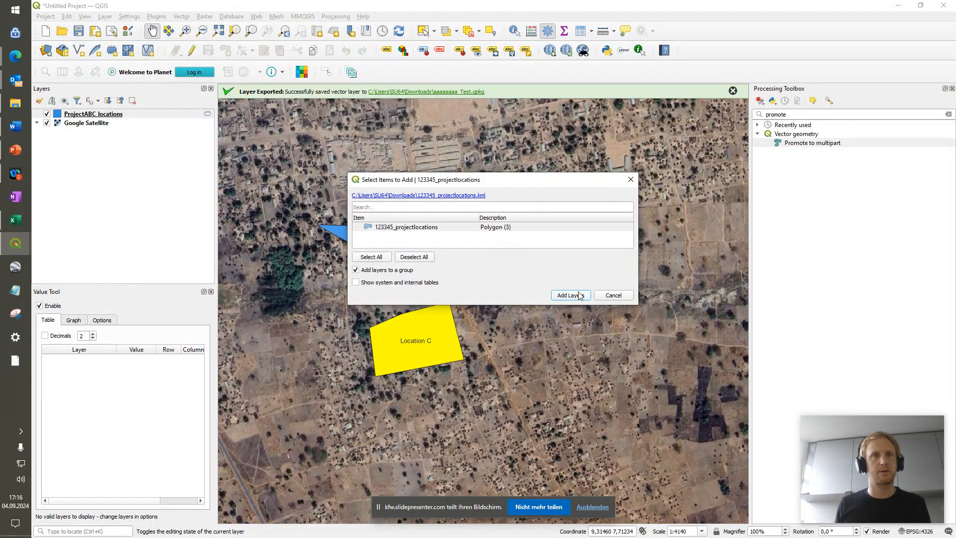
{"action": "left_click", "coordinate": [610, 295]}
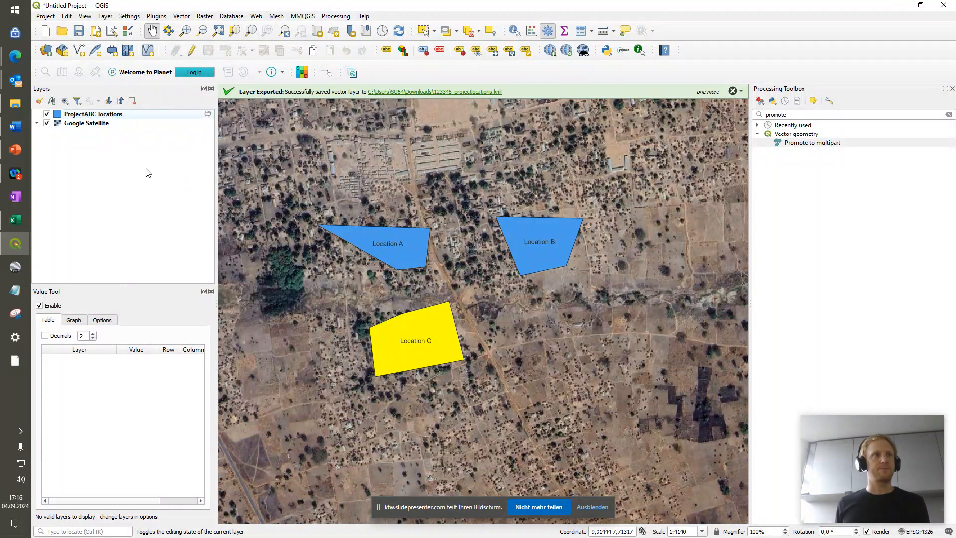
- Switch to the PowerPoint presentation and go through the slide on multiple projects for the same location (n:1 relationship)
{"action": "left_click", "coordinate": [21, 150]}
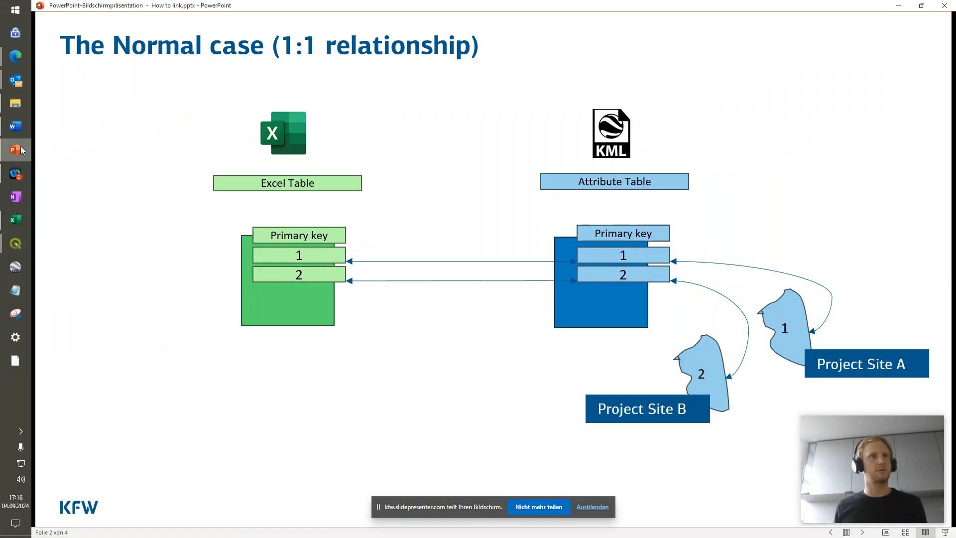
{"action": "left_click", "coordinate": [534, 171]}
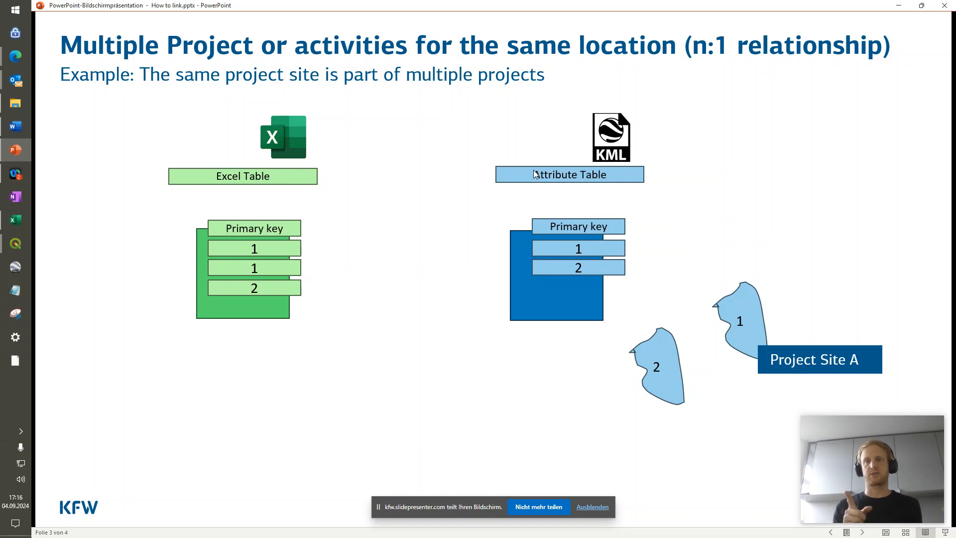
{"action": "key", "text": "Right"}
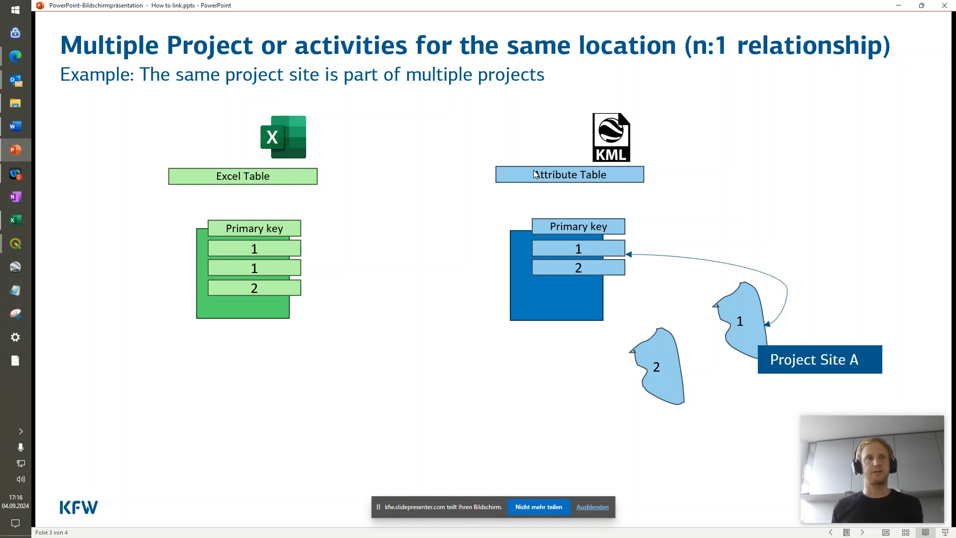
{"action": "key", "text": "Right"}
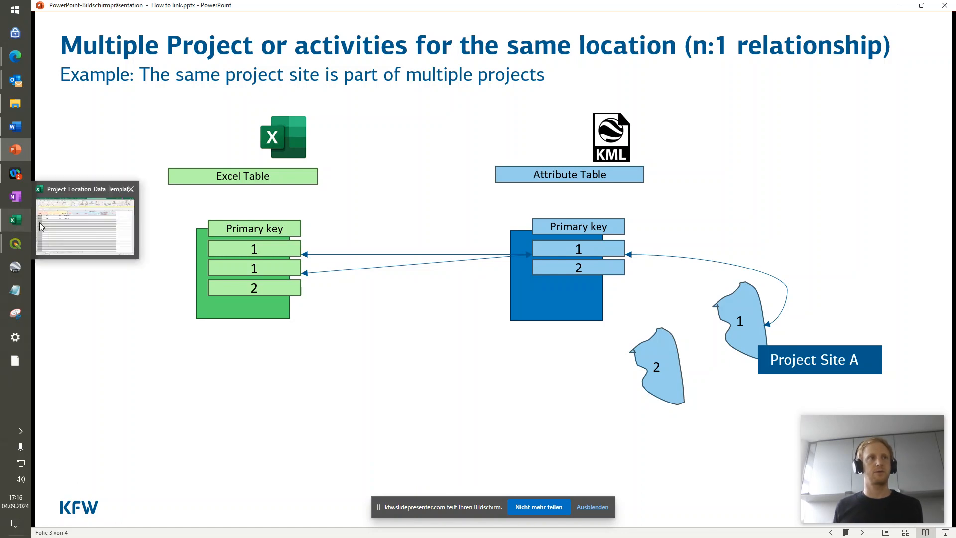
- Switch to Excel and insert an empty row between the two location entries
{"action": "left_click", "coordinate": [40, 222]}
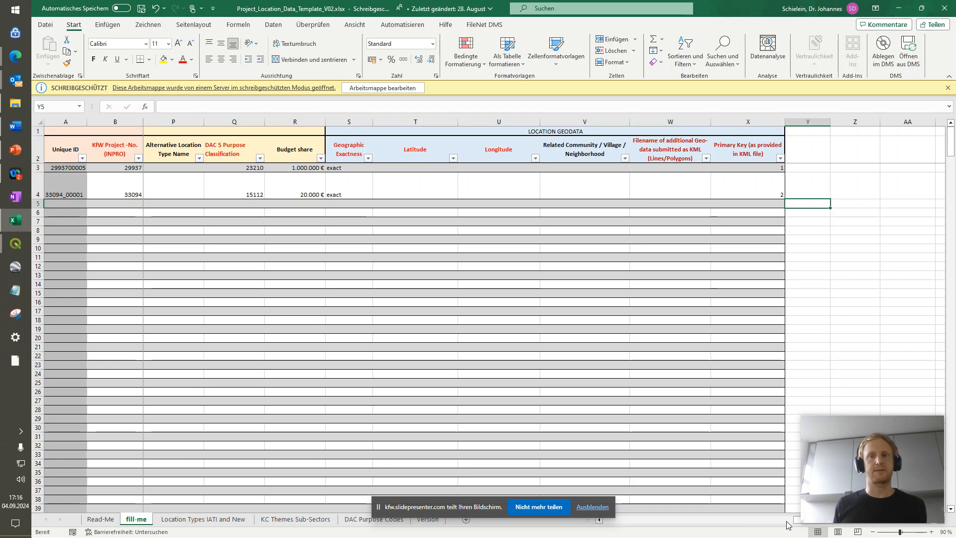
{"action": "left_click_drag", "start_coordinate": [793, 519], "coordinate": [603, 521]}
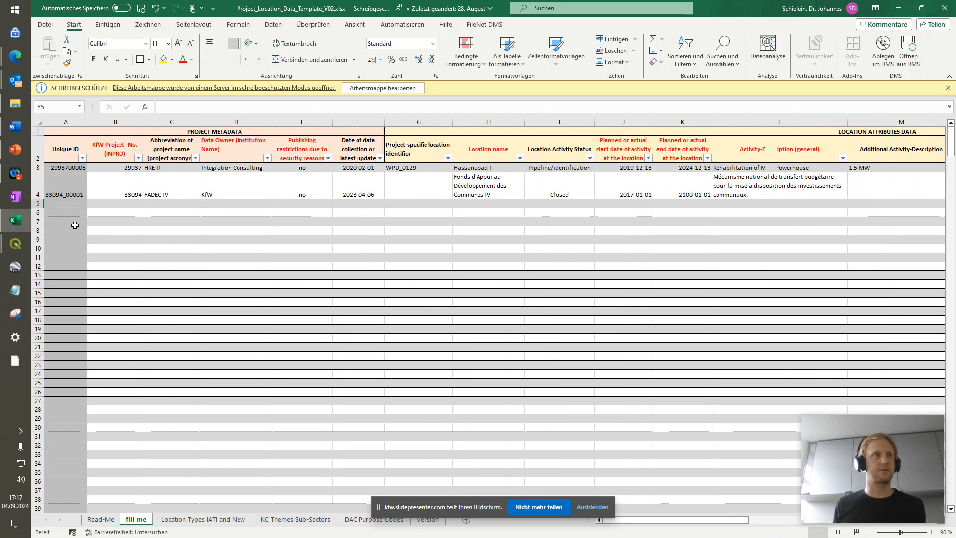
{"action": "right_click", "coordinate": [37, 192]}
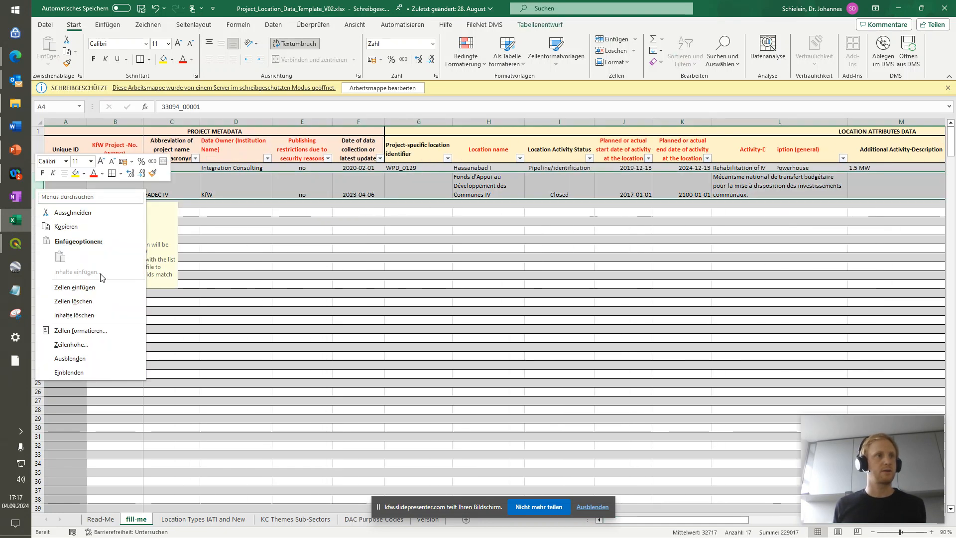
{"action": "left_click", "coordinate": [74, 286]}
{"action": "left_click", "coordinate": [302, 247]}
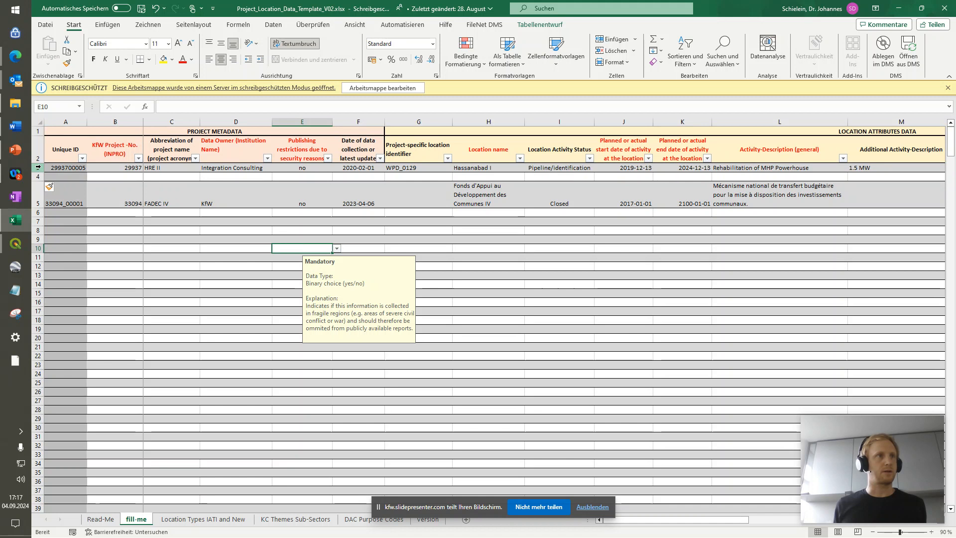
- Copy the first entry, HRE II, into the empty row 4 as a duplicate record
{"action": "left_click", "coordinate": [38, 167]}
{"action": "key", "text": "ctrl+c"}
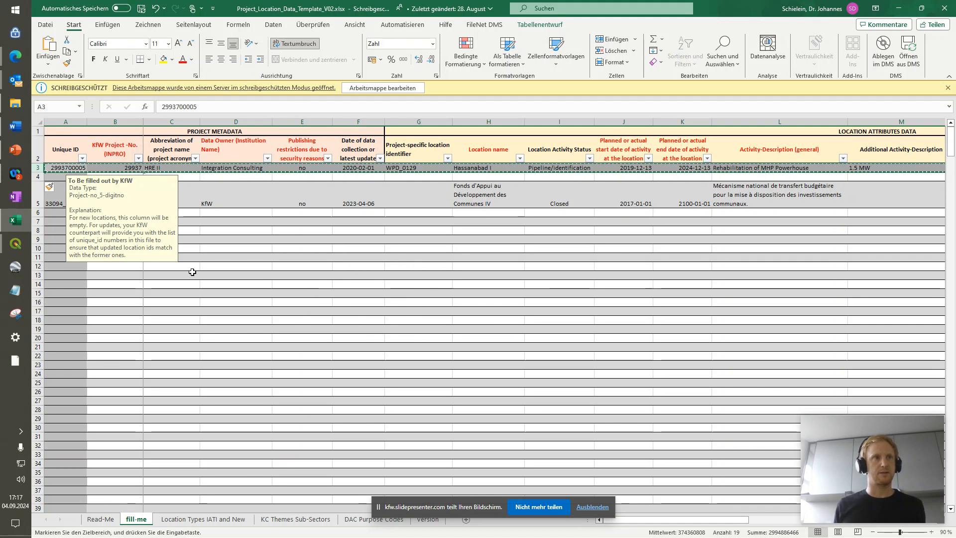
{"action": "left_click", "coordinate": [171, 275]}
{"action": "left_click", "coordinate": [44, 176]}
{"action": "key", "text": "ctrl+v"}
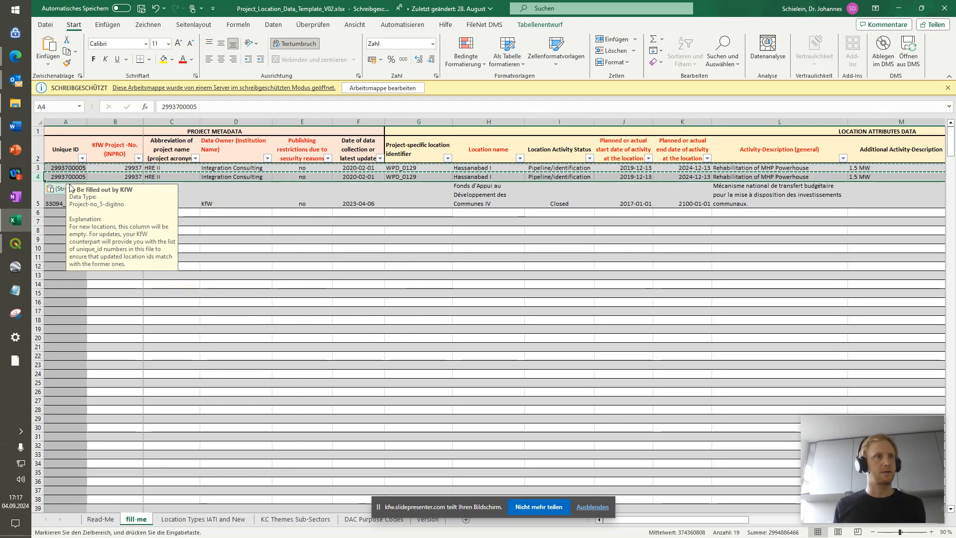
- Change the project abbreviation of the duplicated entry in row 4 to HREII
{"action": "left_click", "coordinate": [236, 257]}
{"action": "left_click", "coordinate": [185, 176]}
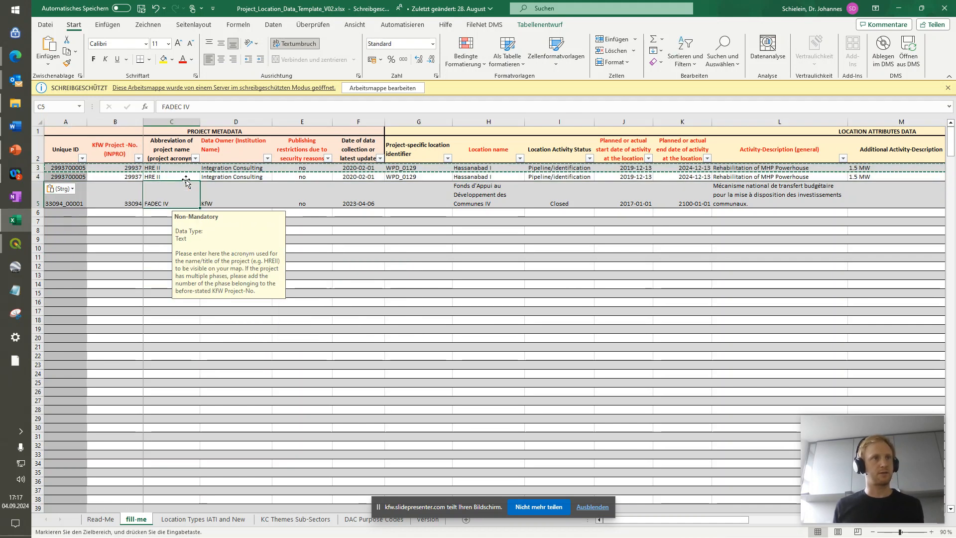
{"action": "double_click", "coordinate": [184, 176]}
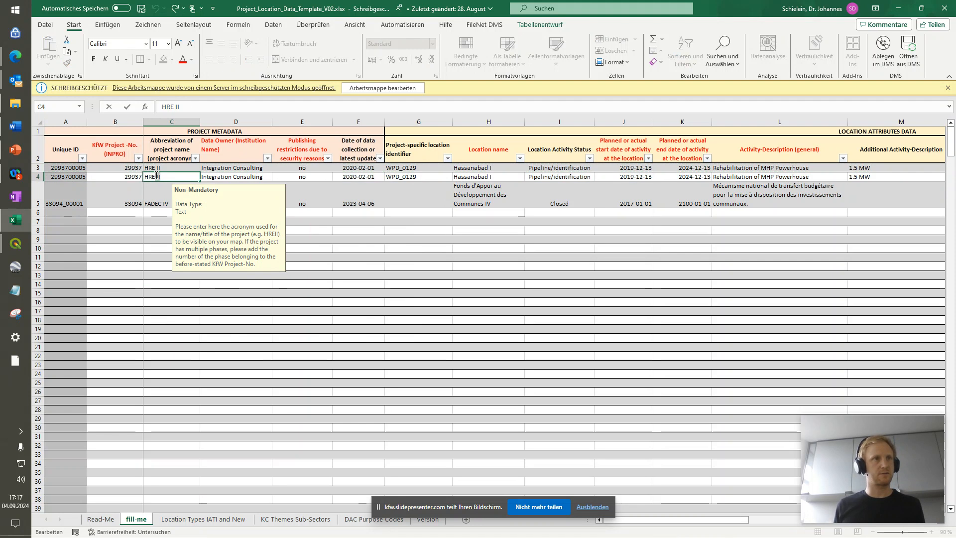
{"action": "type", "text": "II"}
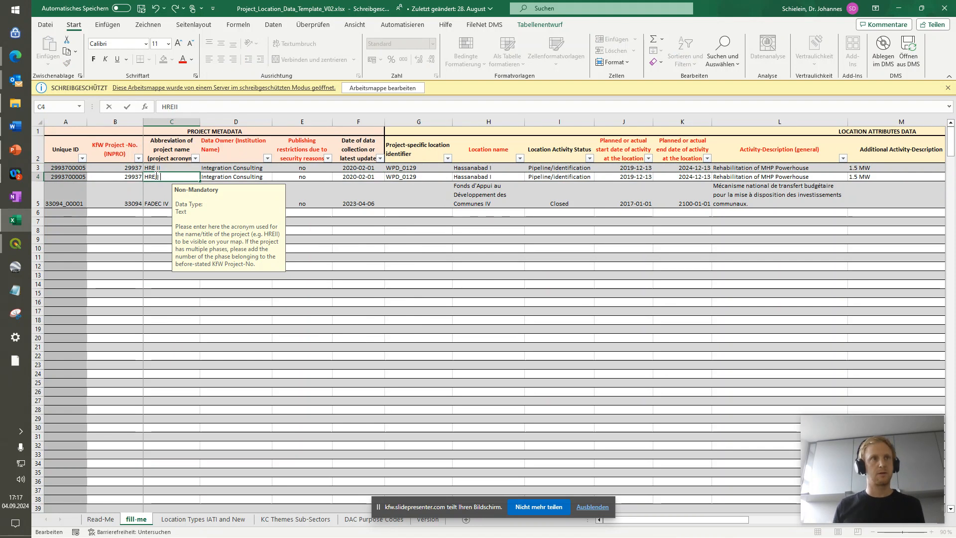
{"action": "key", "text": "Tab"}
- Review the row 4 entry's metadata, location name, activity dates and general activity description
{"action": "key", "text": "Tab"}
{"action": "key", "text": "Tab"}
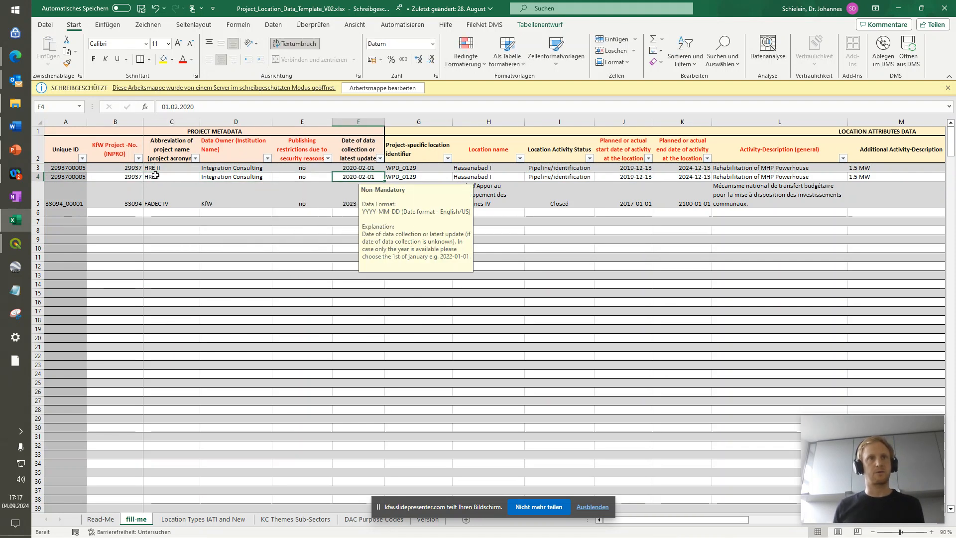
{"action": "key", "text": "Tab"}
{"action": "key", "text": "Tab"}
{"action": "key", "text": "Tab"}
{"action": "key", "text": "Tab"}
{"action": "key", "text": "Tab"}
{"action": "key", "text": "Tab"}
{"action": "key", "text": "Tab"}
{"action": "key", "text": "Tab"}
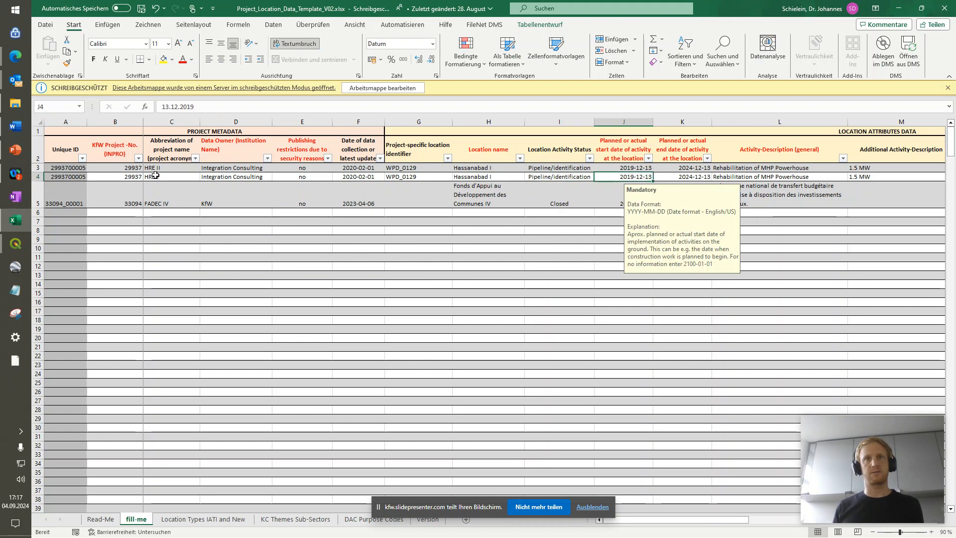
{"action": "key", "text": "shift+Tab"}
{"action": "key", "text": "shift+Tab"}
{"action": "key", "text": "shift+Tab"}
{"action": "key", "text": "shift+Tab"}
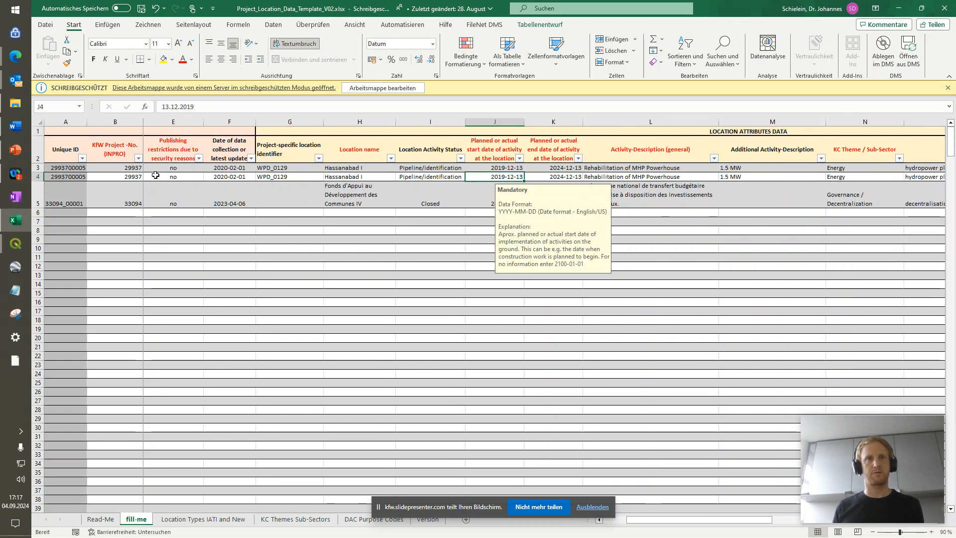
{"action": "key", "text": "Tab"}
{"action": "key", "text": "Tab"}
{"action": "key", "text": "Tab"}
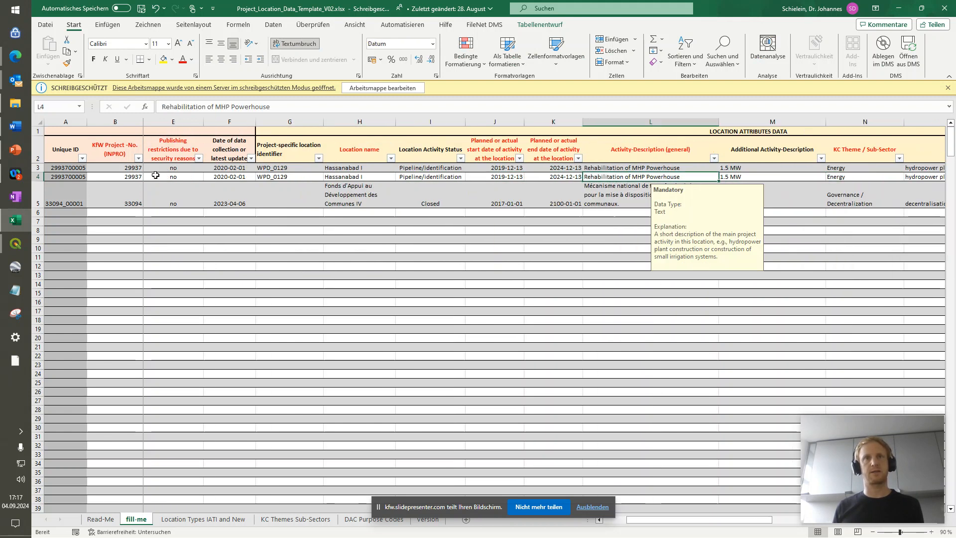
{"action": "key", "text": "shift+Tab"}
{"action": "key", "text": "shift+Tab"}
{"action": "key", "text": "Tab"}
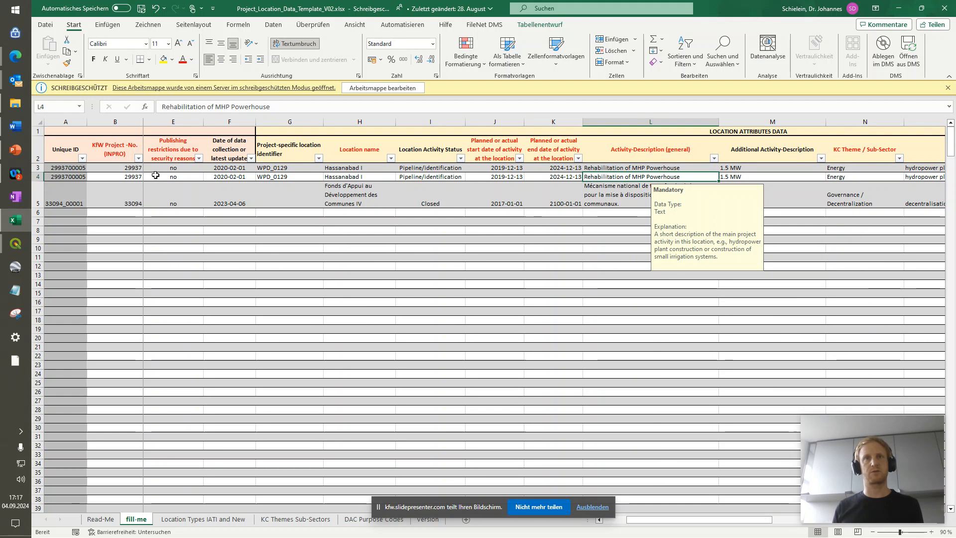
- Examine the remaining attributes of the row 4 entry through to its primary key for the KML file
{"action": "key", "text": "Tab"}
{"action": "key", "text": "Tab"}
{"action": "key", "text": "Tab"}
{"action": "key", "text": "Tab"}
{"action": "key", "text": "Tab"}
{"action": "key", "text": "Tab"}
{"action": "key", "text": "Tab"}
{"action": "key", "text": "Tab"}
{"action": "key", "text": "Tab"}
{"action": "key", "text": "Tab"}
{"action": "key", "text": "Tab"}
{"action": "key", "text": "Tab"}
{"action": "key", "text": "Tab"}
{"action": "key", "text": "Tab"}
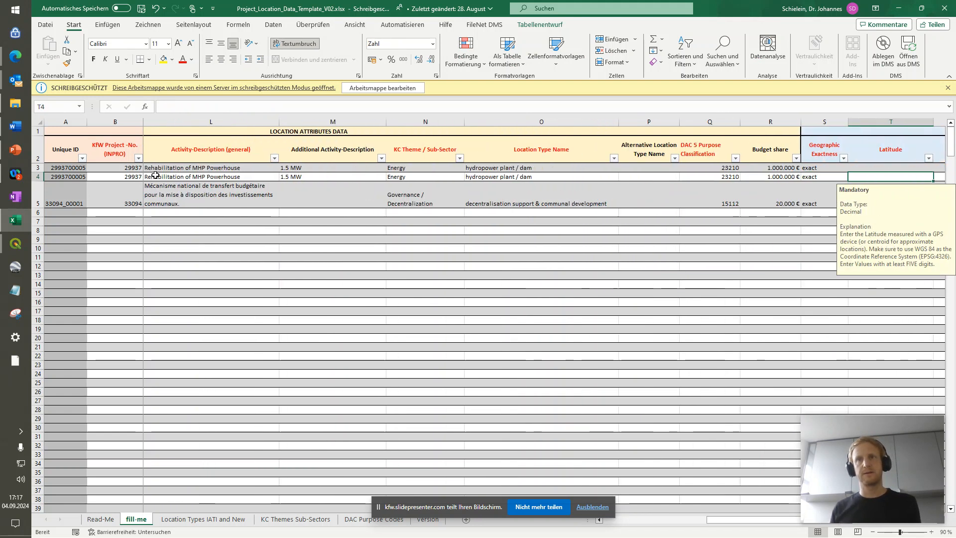
{"action": "key", "text": "shift+Tab"}
{"action": "key", "text": "shift+Tab"}
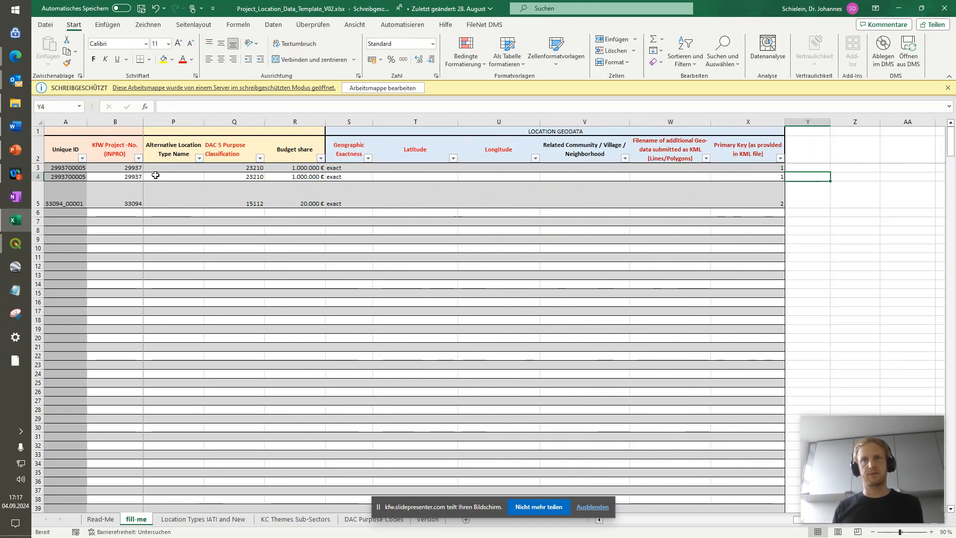
{"action": "left_click", "coordinate": [826, 176]}
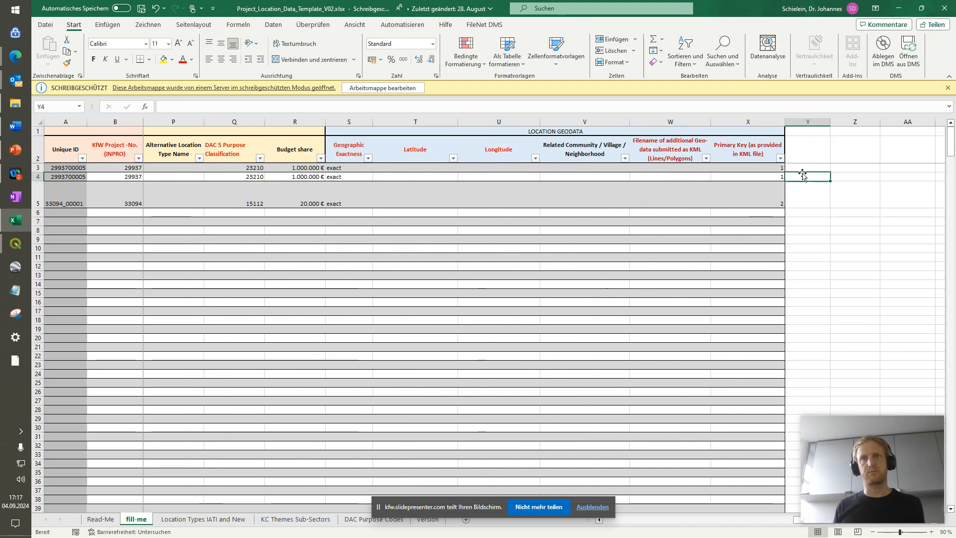
{"action": "left_click", "coordinate": [778, 176]}
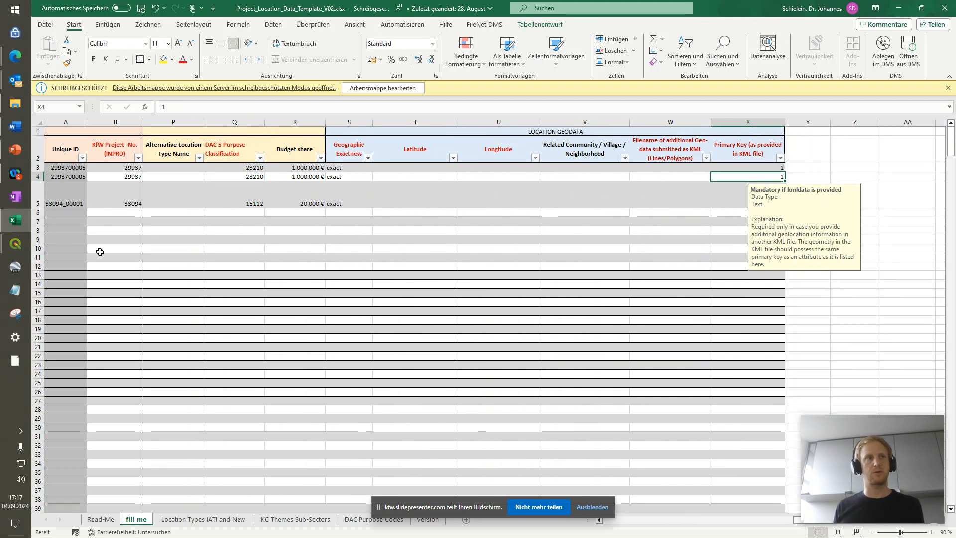
- Switch to QGIS and close the Processing Toolbox to give the map with the three location polygons more room
{"action": "mouse_move", "coordinate": [14, 246]}
{"action": "left_click", "coordinate": [85, 206]}
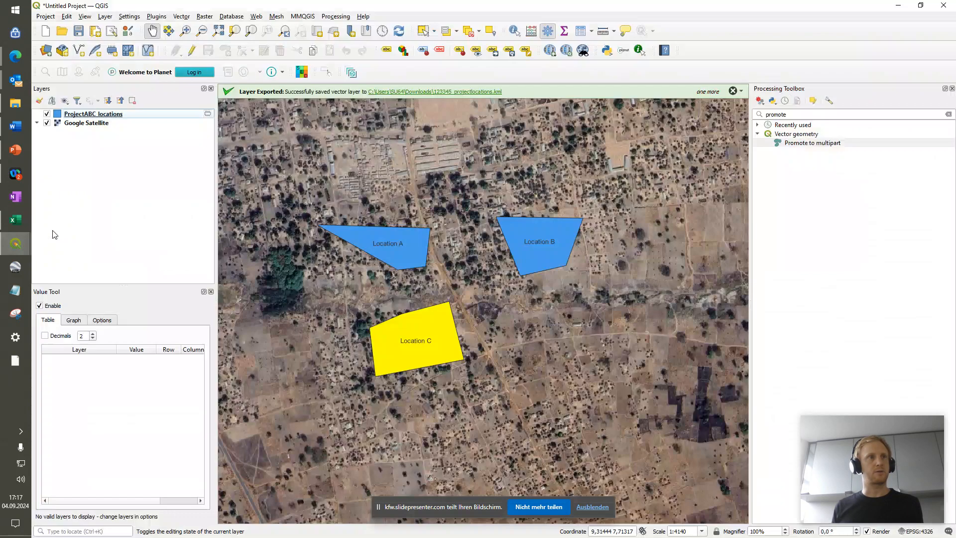
{"action": "left_click_drag", "start_coordinate": [405, 250], "coordinate": [481, 303]}
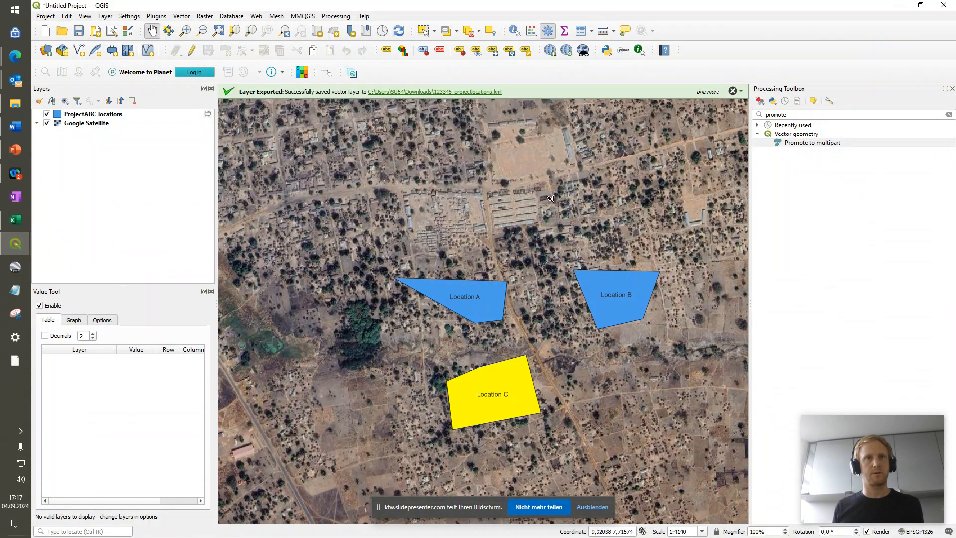
{"action": "left_click_drag", "start_coordinate": [476, 289], "coordinate": [479, 297]}
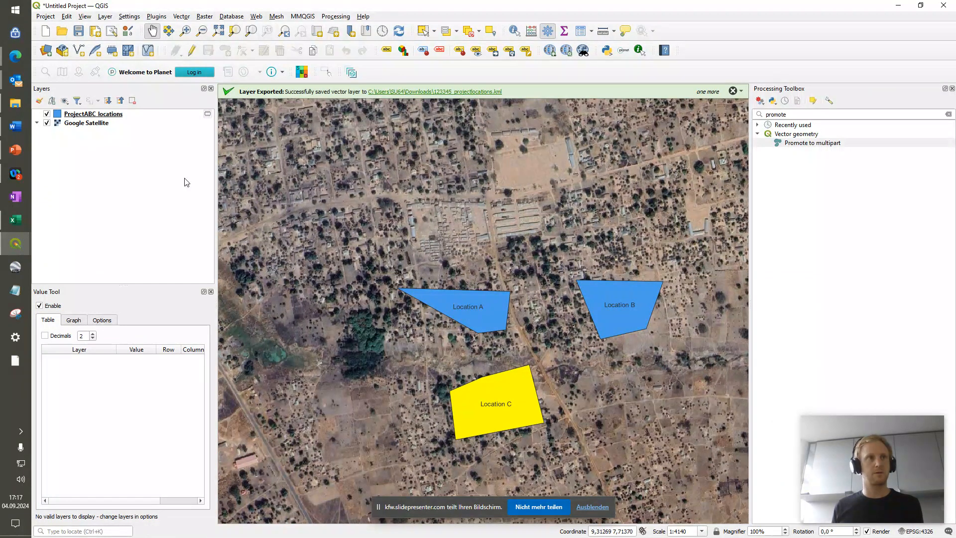
{"action": "left_click", "coordinate": [951, 89]}
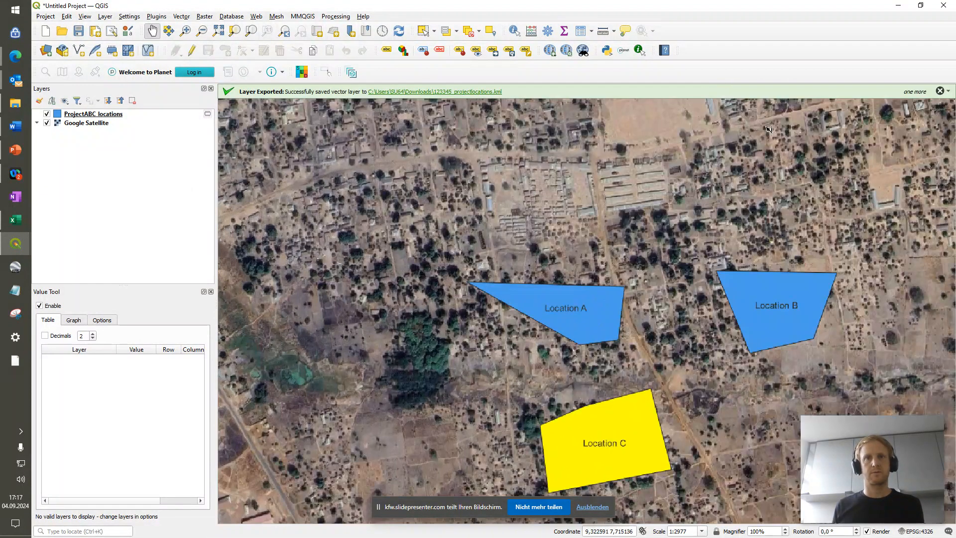
{"action": "left_click_drag", "start_coordinate": [518, 358], "coordinate": [424, 268]}
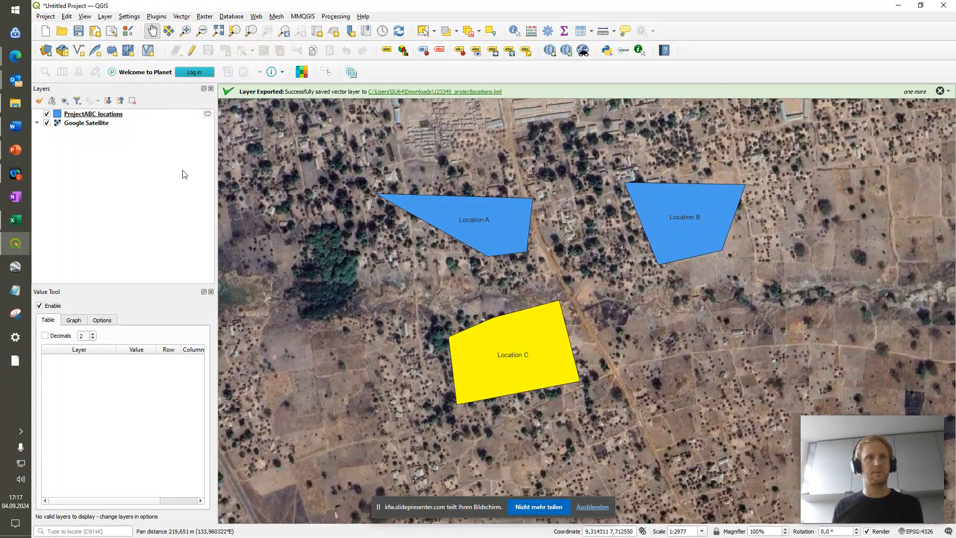
- Open the attribute table of the ProjectABC_locations layer as a small window beside the polygons on the map
{"action": "left_click", "coordinate": [91, 115]}
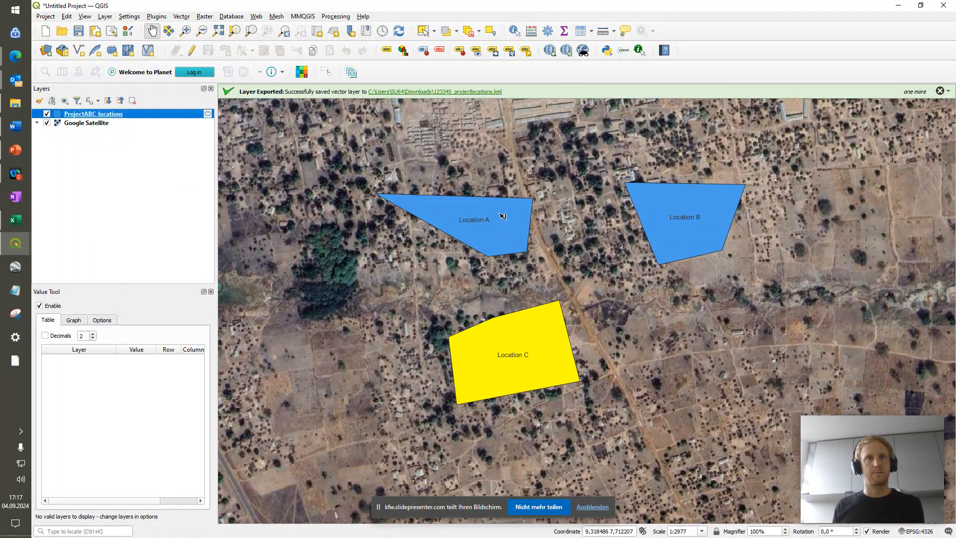
{"action": "left_click_drag", "start_coordinate": [502, 215], "coordinate": [589, 305]}
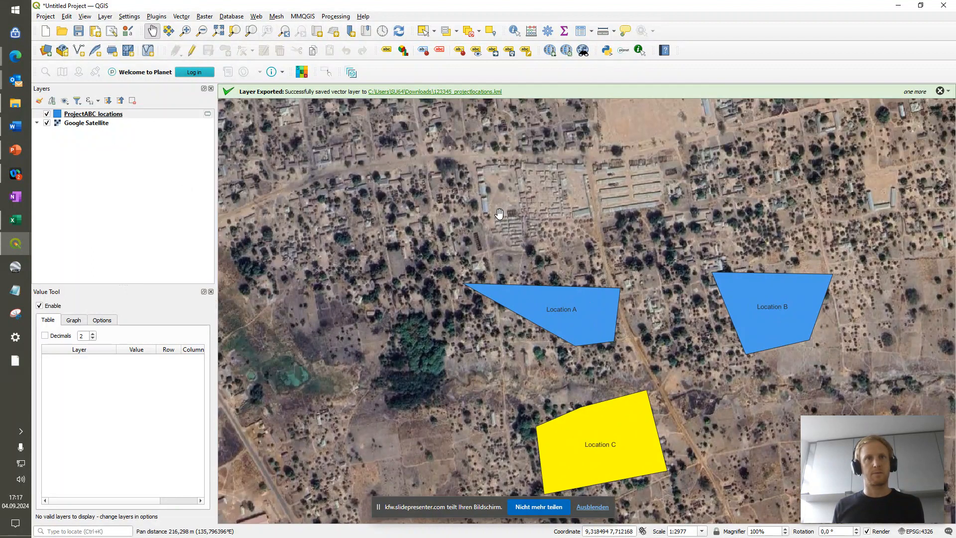
{"action": "right_click", "coordinate": [124, 116]}
{"action": "left_click", "coordinate": [197, 237]}
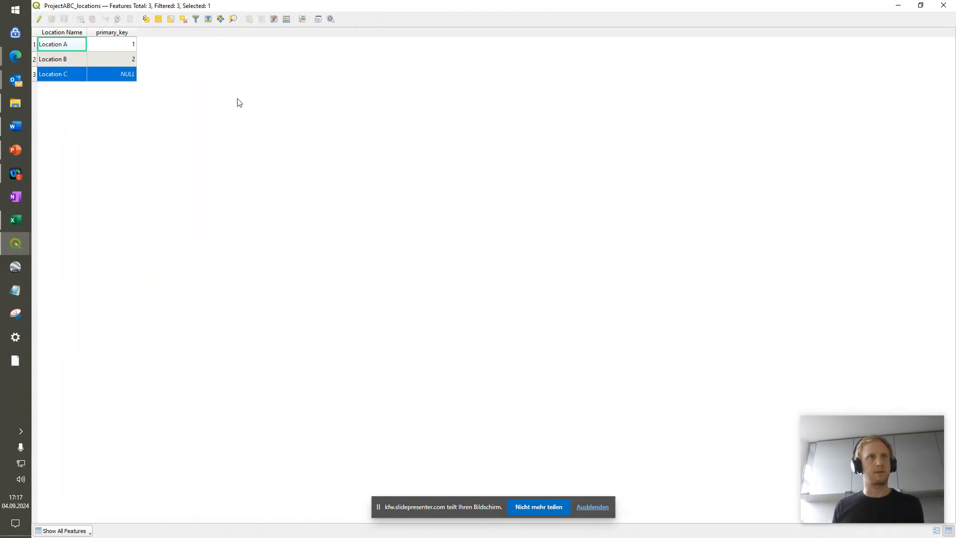
{"action": "left_click_drag", "start_coordinate": [384, 7], "coordinate": [550, 124]}
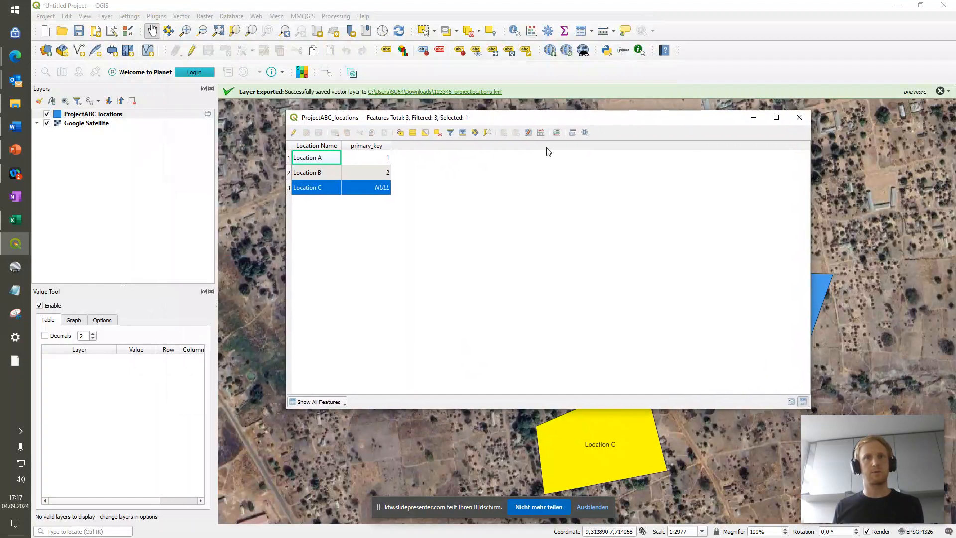
{"action": "left_click_drag", "start_coordinate": [812, 409], "coordinate": [493, 360]}
{"action": "left_click_drag", "start_coordinate": [392, 119], "coordinate": [286, 123]}
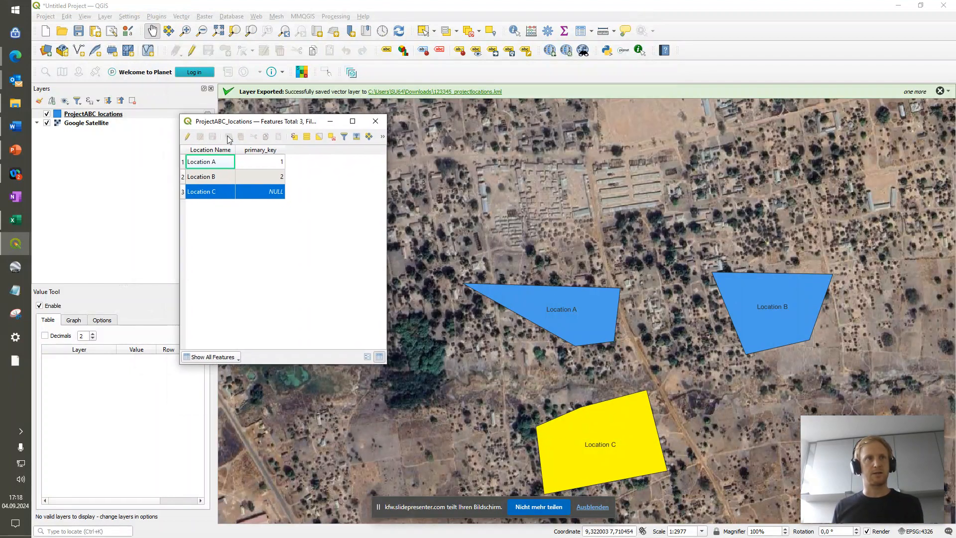
- Select the Location A record in the attribute table and view its polygon on the map
{"action": "left_click", "coordinate": [188, 165]}
{"action": "left_click_drag", "start_coordinate": [459, 318], "coordinate": [513, 354]}
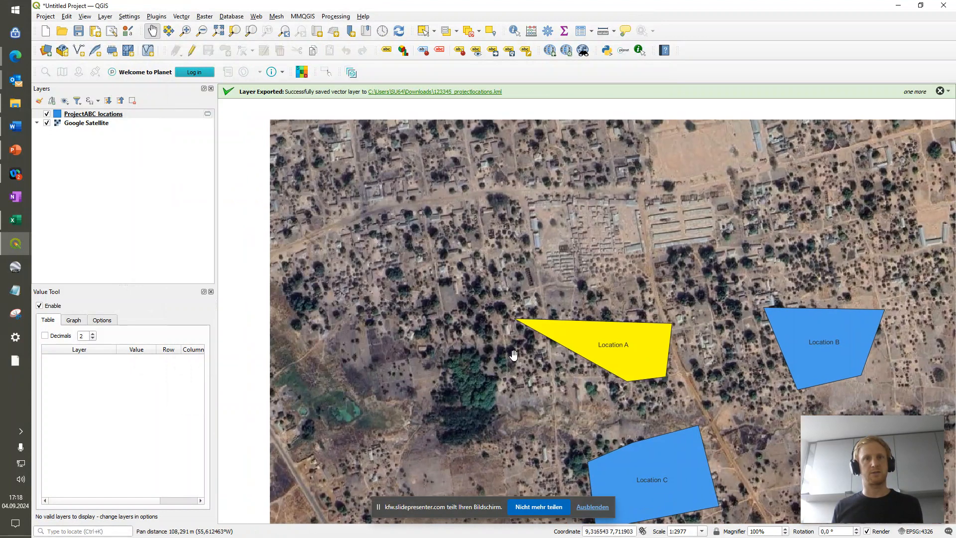
{"action": "left_click_drag", "start_coordinate": [611, 368], "coordinate": [531, 315]}
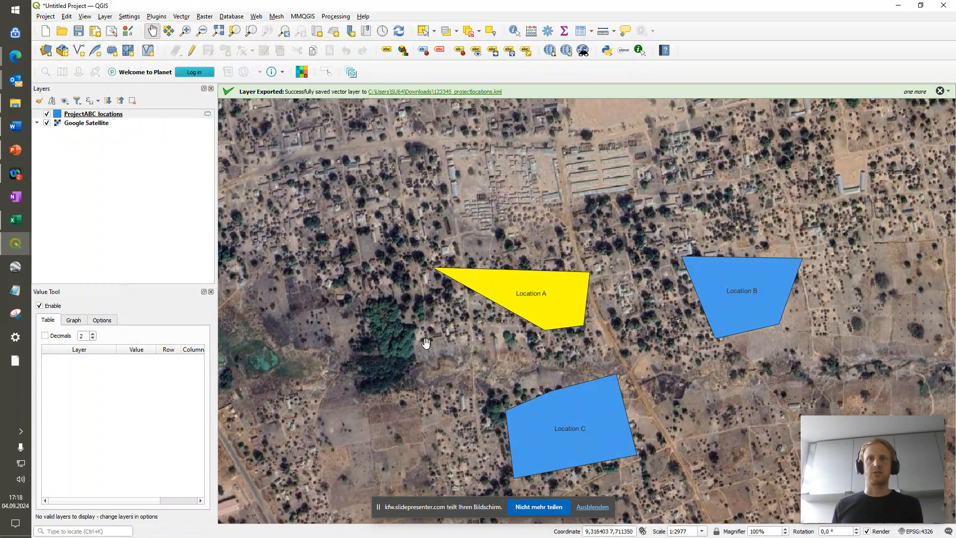
- Switch to PowerPoint and go through the slide on multiple project sites for the same activity (1:n relationship)
{"action": "left_click", "coordinate": [20, 149]}
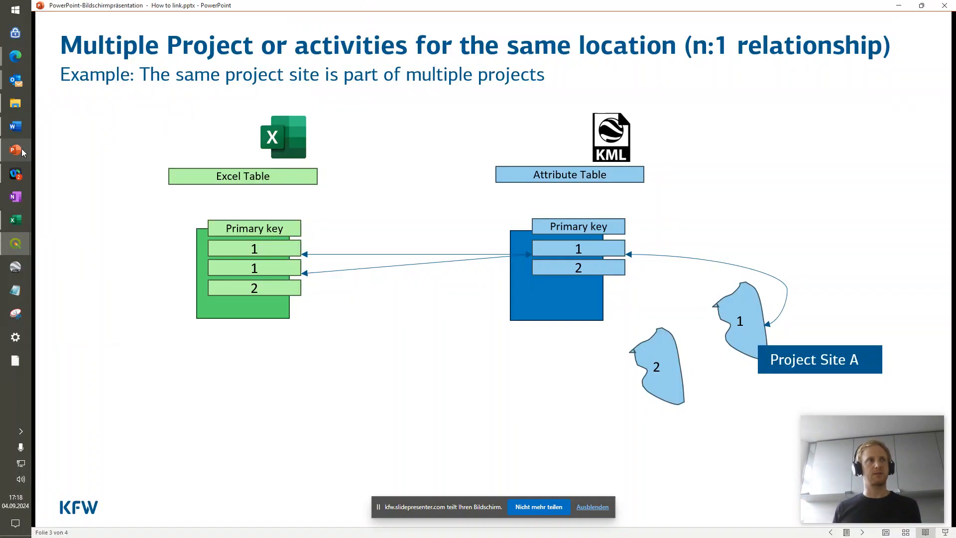
{"action": "left_click", "coordinate": [592, 176]}
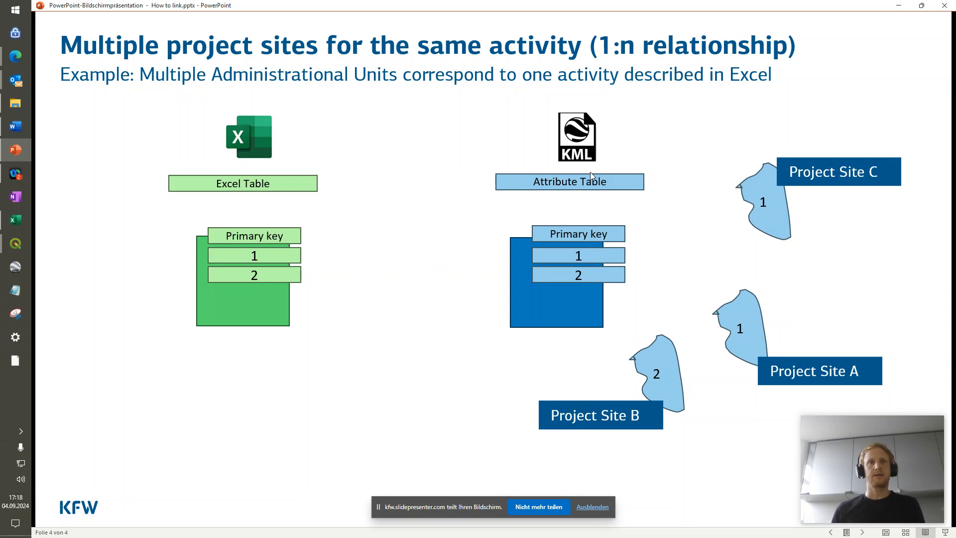
{"action": "key", "text": "Right"}
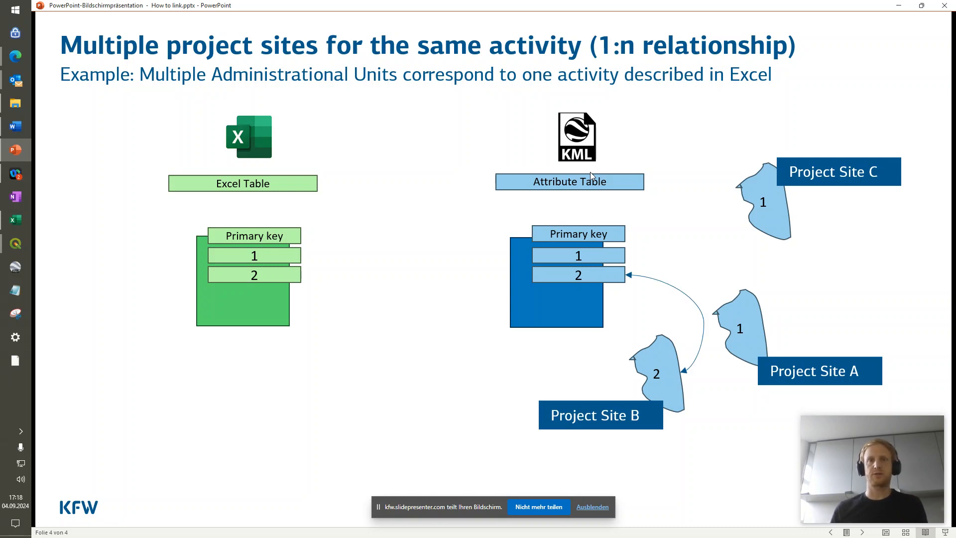
{"action": "key", "text": "Right"}
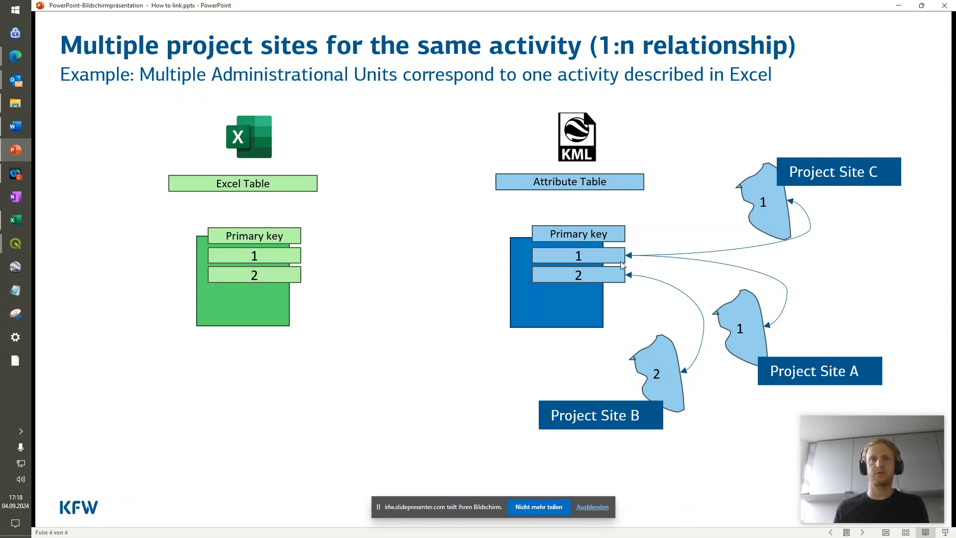
{"action": "key", "text": "Right"}
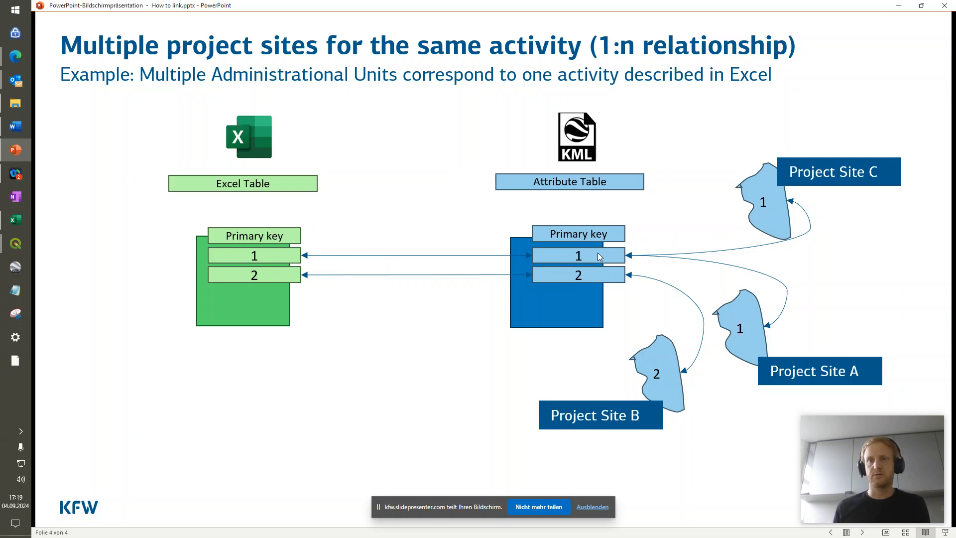
- Switch back to QGIS, bring up the ProjectABC_locations attribute table beside the map and turn on editing
{"action": "left_click", "coordinate": [16, 244]}
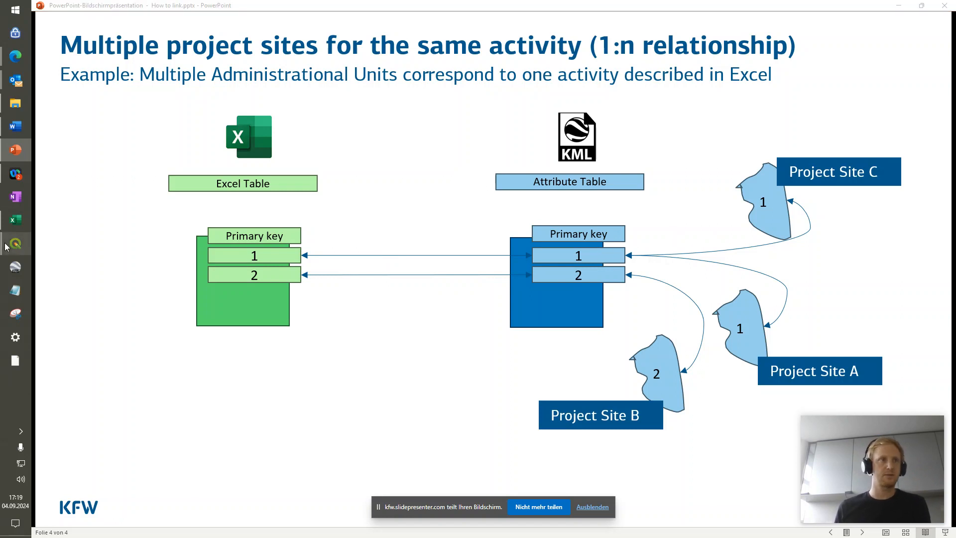
{"action": "left_click", "coordinate": [79, 187]}
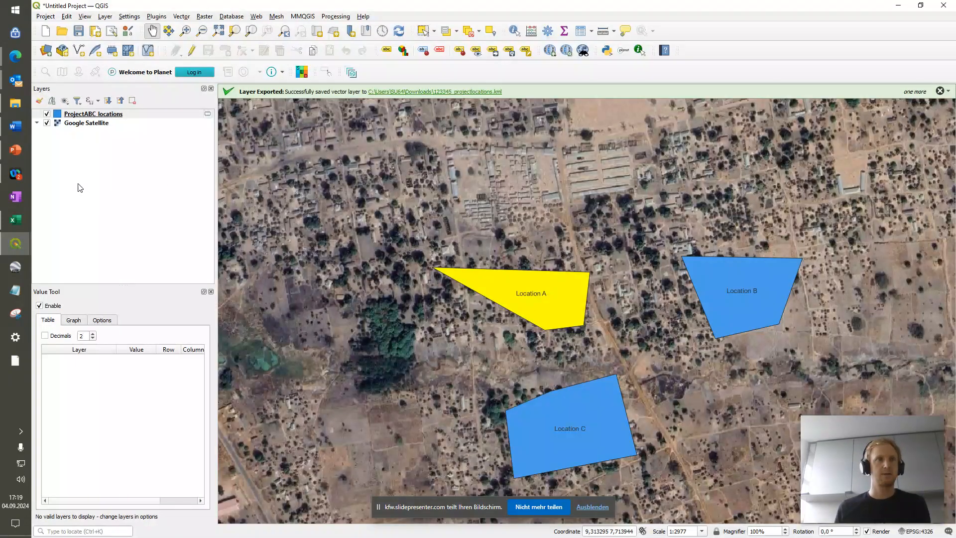
{"action": "right_click", "coordinate": [107, 118]}
{"action": "left_click", "coordinate": [15, 244]}
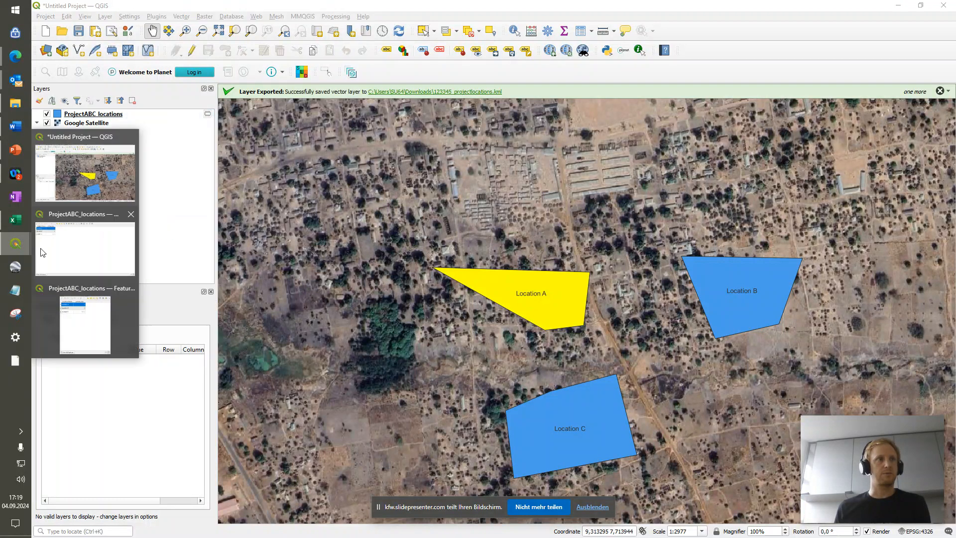
{"action": "left_click", "coordinate": [96, 320]}
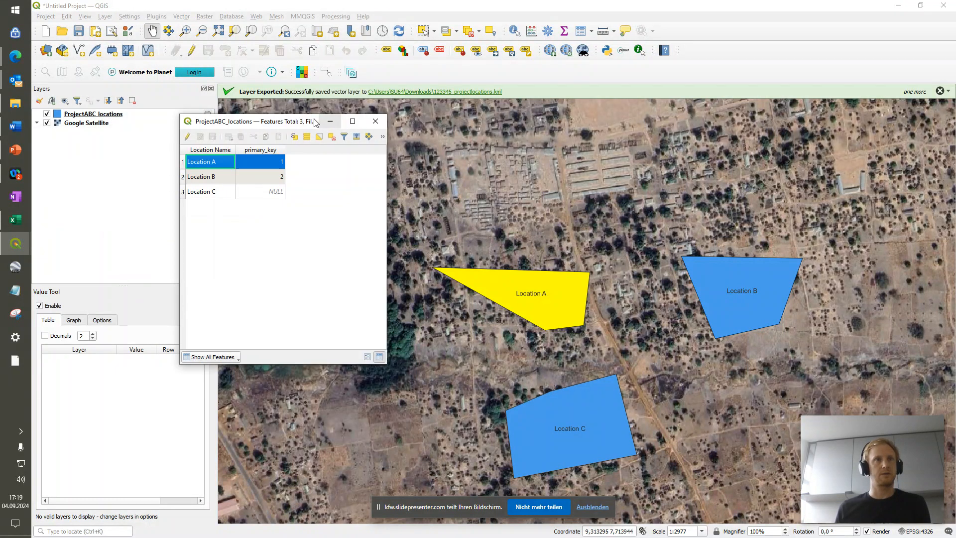
{"action": "left_click_drag", "start_coordinate": [314, 122], "coordinate": [352, 135]}
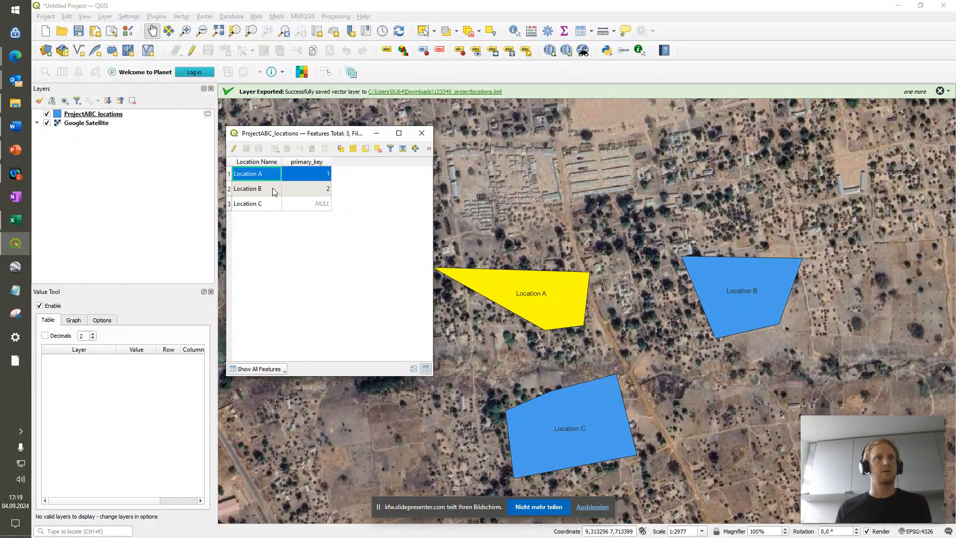
{"action": "left_click", "coordinate": [234, 149]}
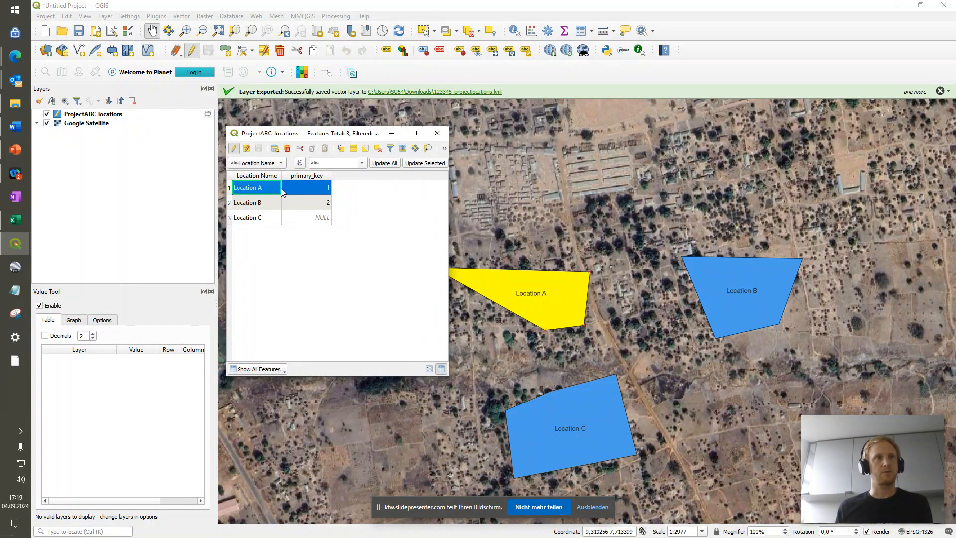
- Set the primary_key of Location C to 1, save the edits, end editing and close the attribute table
{"action": "double_click", "coordinate": [312, 213]}
{"action": "type", "text": "1"}
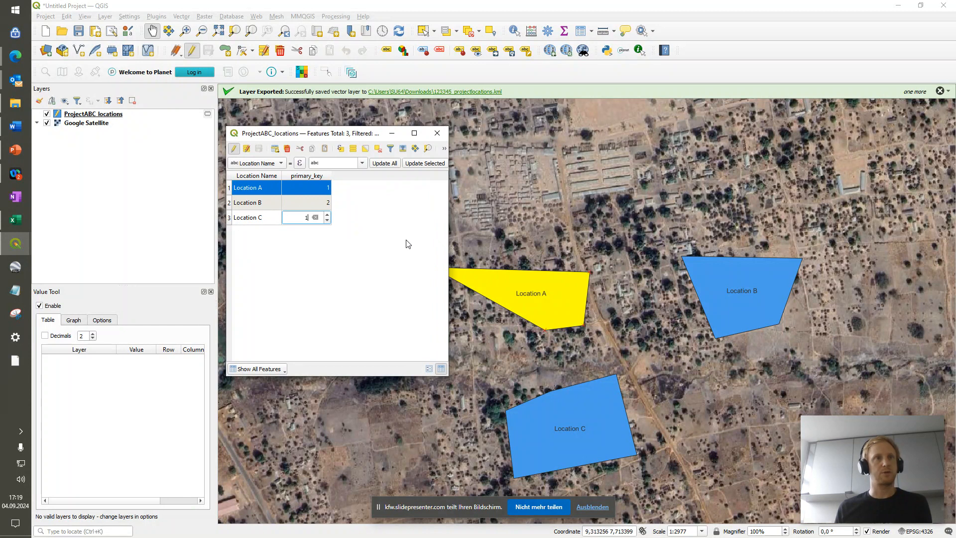
{"action": "key", "text": "Return"}
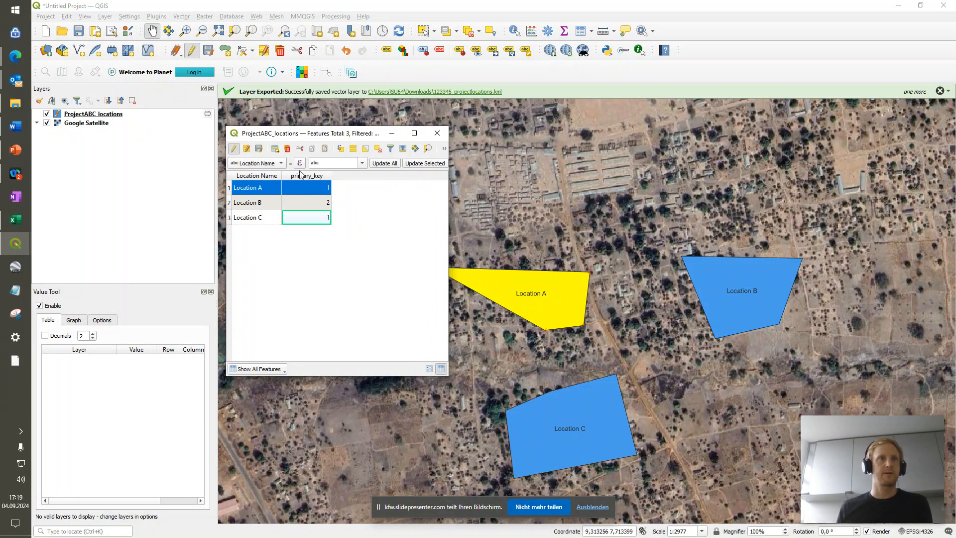
{"action": "left_click", "coordinate": [259, 150]}
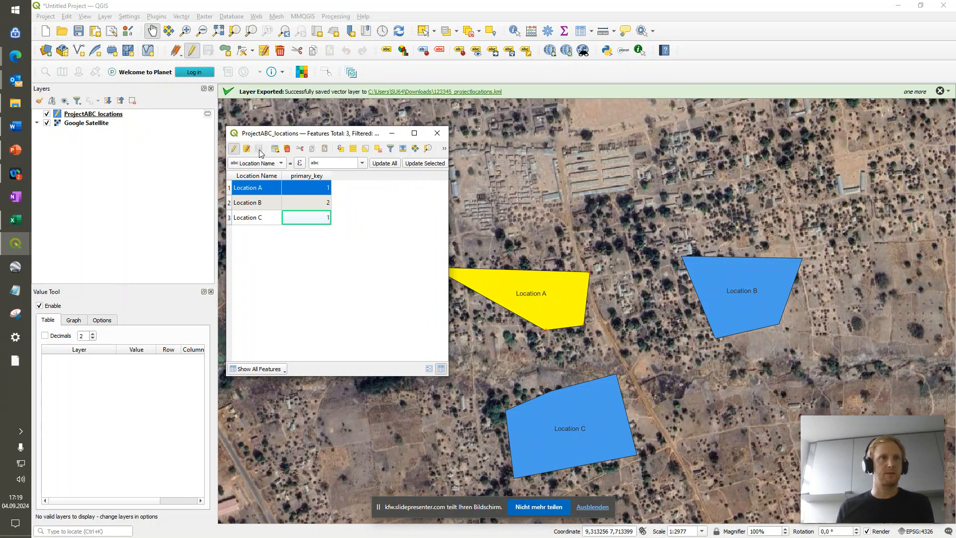
{"action": "left_click", "coordinate": [235, 150]}
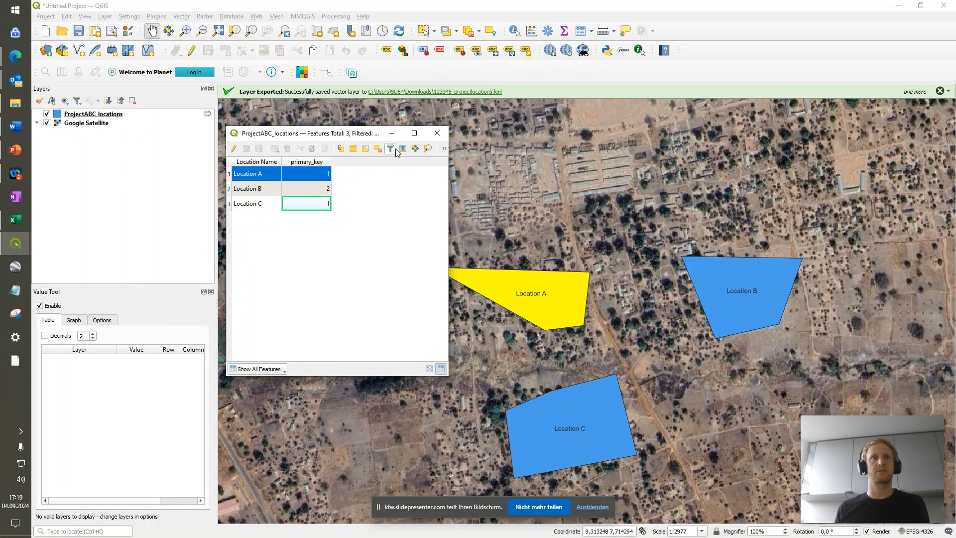
{"action": "left_click", "coordinate": [432, 134]}
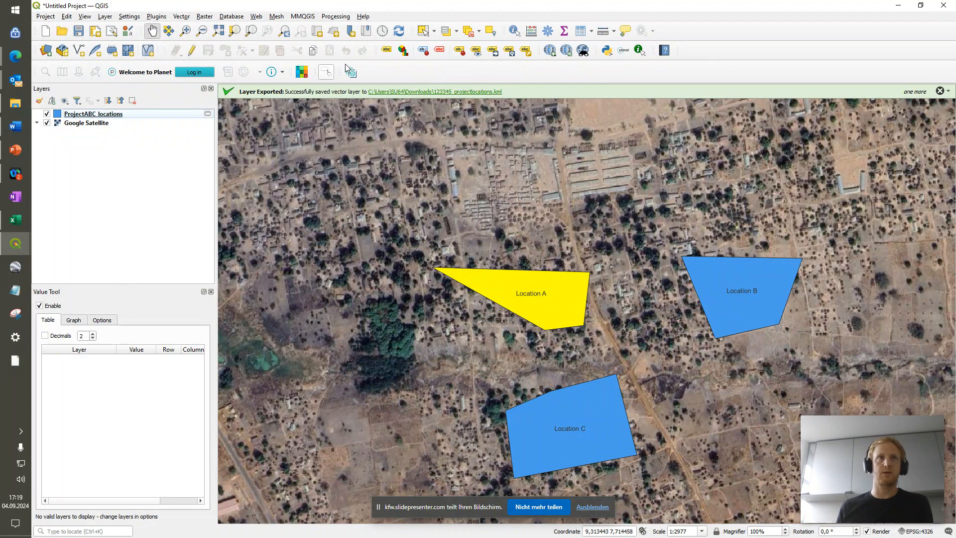
- Find Promote to multipart in the Processing Toolbox and run it on ProjectABC_locations, outputting a temporary layer
{"action": "left_click", "coordinate": [547, 30]}
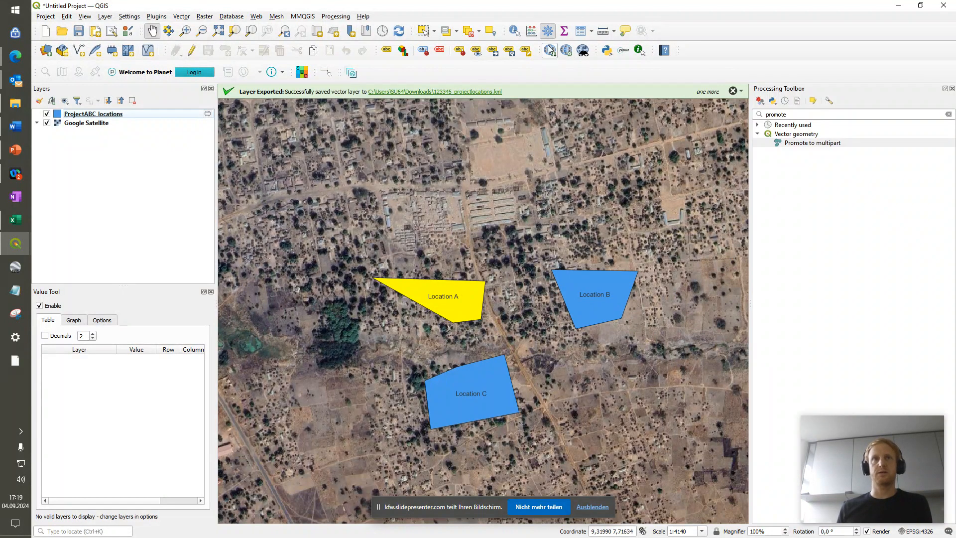
{"action": "left_click", "coordinate": [796, 112]}
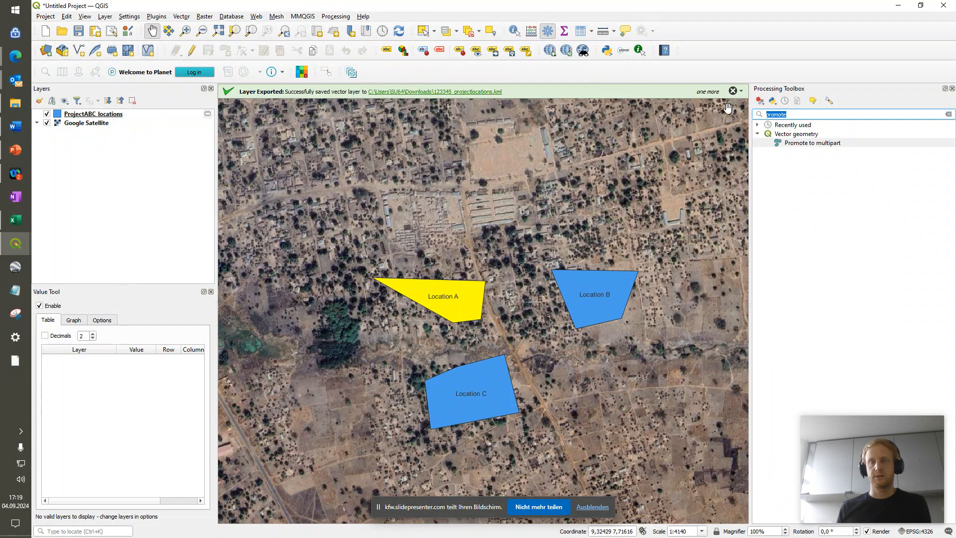
{"action": "key", "text": "BackSpace"}
{"action": "key", "text": "BackSpace"}
{"action": "key", "text": "BackSpace"}
{"action": "key", "text": "BackSpace"}
{"action": "key", "text": "BackSpace"}
{"action": "type", "text": "omote"}
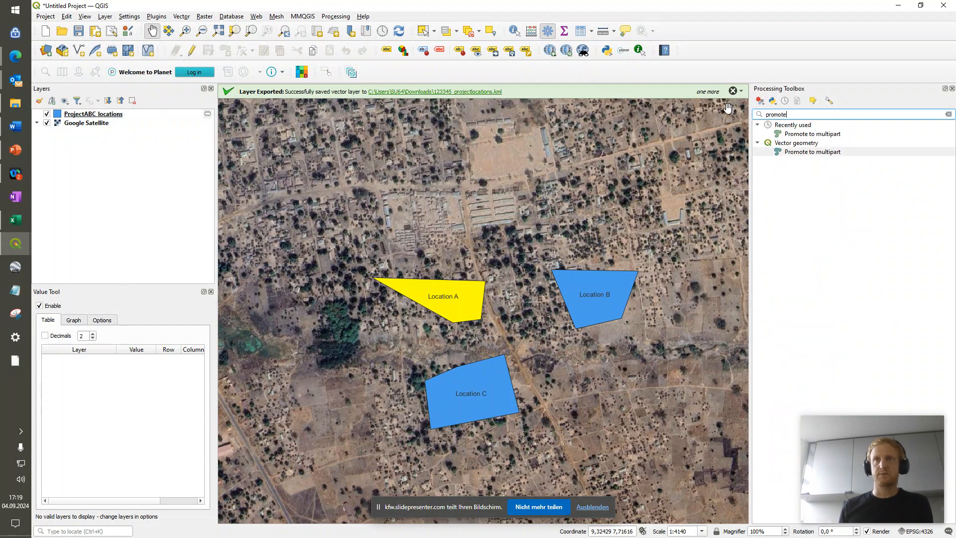
{"action": "double_click", "coordinate": [834, 152]}
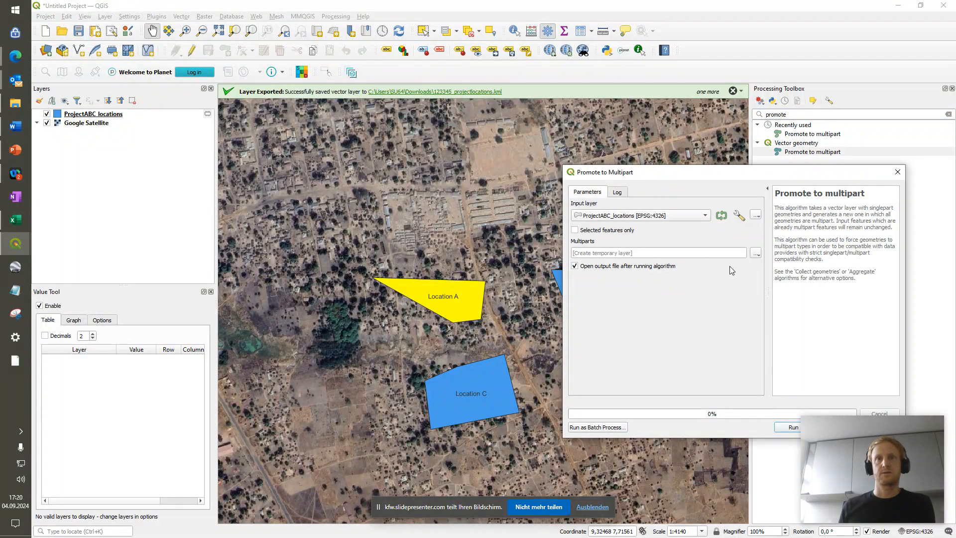
{"action": "left_click_drag", "start_coordinate": [732, 176], "coordinate": [609, 122]}
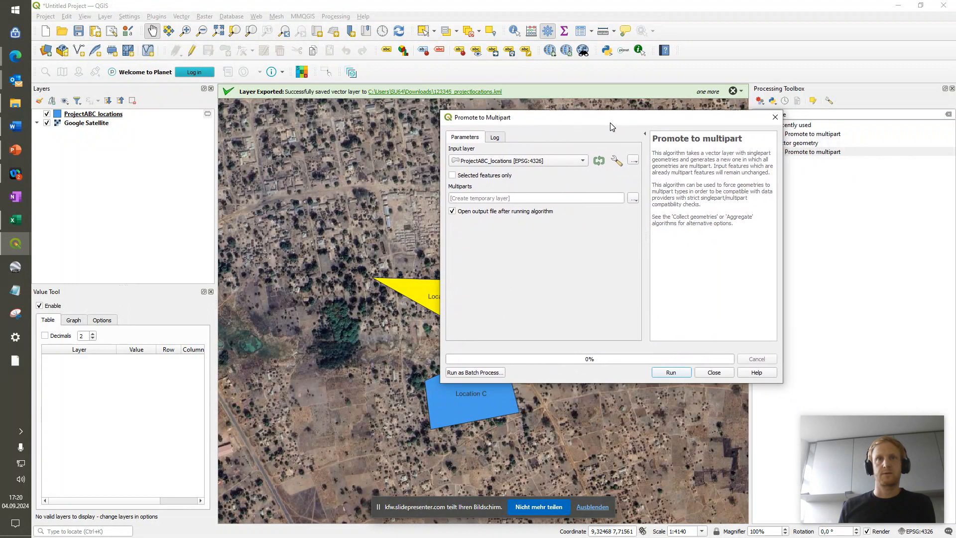
{"action": "left_click", "coordinate": [682, 374]}
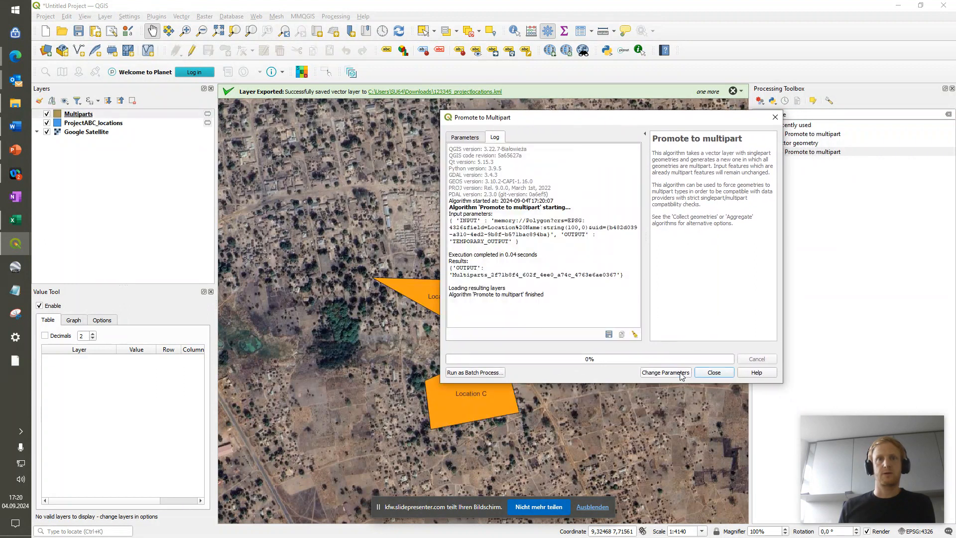
{"action": "left_click", "coordinate": [714, 372]}
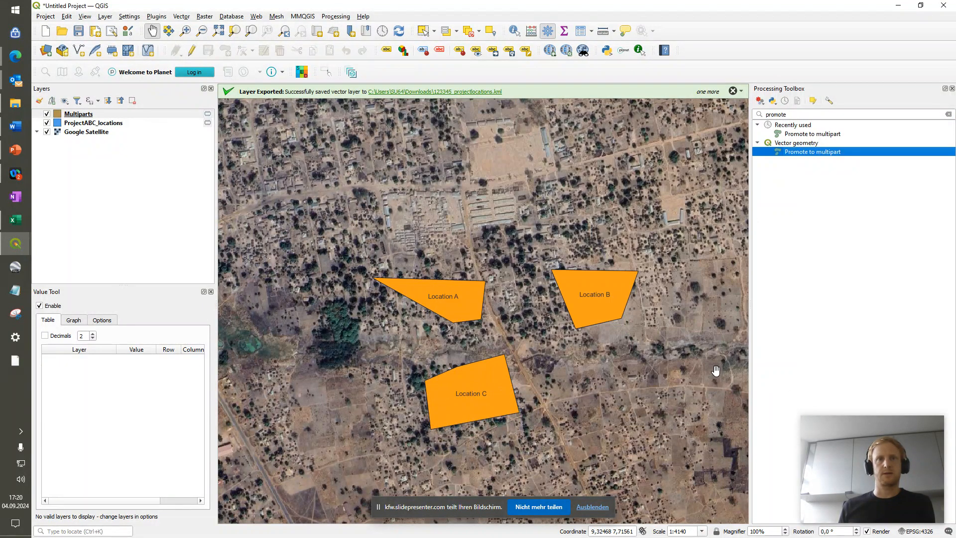
- Check the Multiparts layer's attribute table by selecting the Location A record and viewing the polygons it covers
{"action": "right_click", "coordinate": [133, 114]}
{"action": "left_click", "coordinate": [220, 236]}
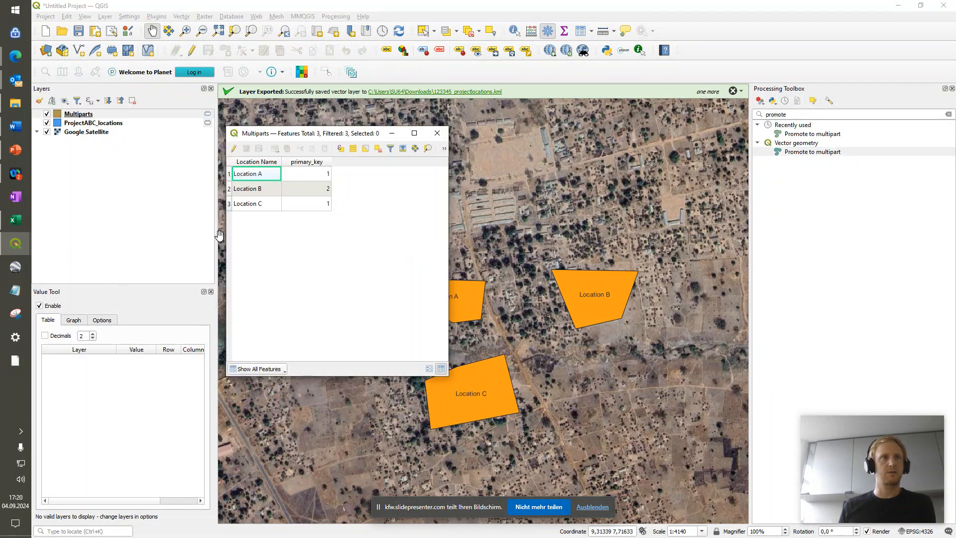
{"action": "left_click", "coordinate": [229, 174]}
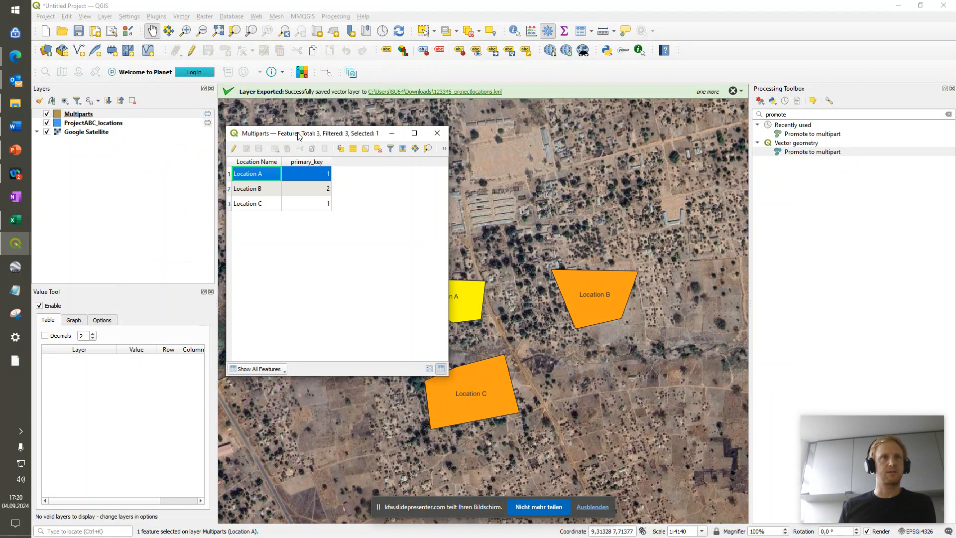
{"action": "left_click_drag", "start_coordinate": [299, 135], "coordinate": [367, 160]}
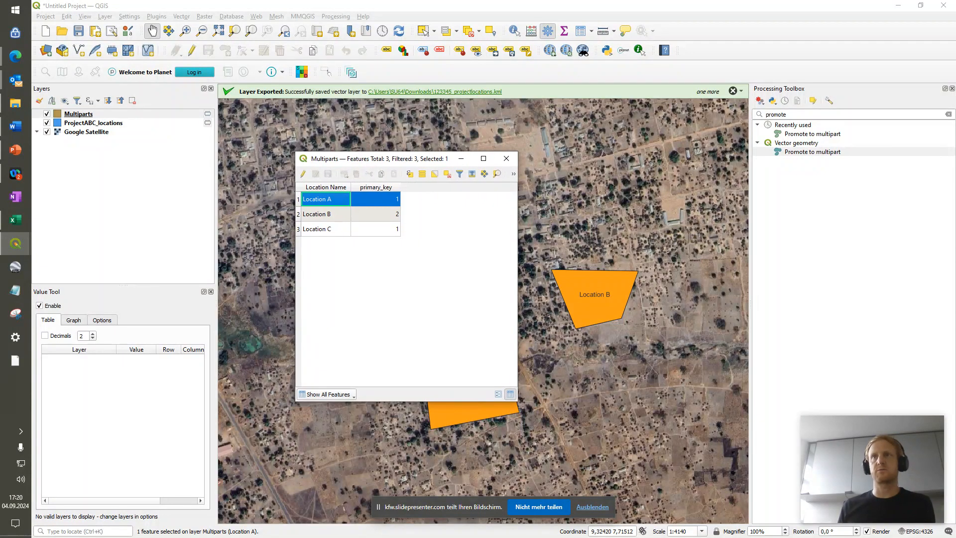
- Clear the Processing Toolbox search and locate Collect geometries among the recently used algorithms
{"action": "left_click", "coordinate": [948, 115]}
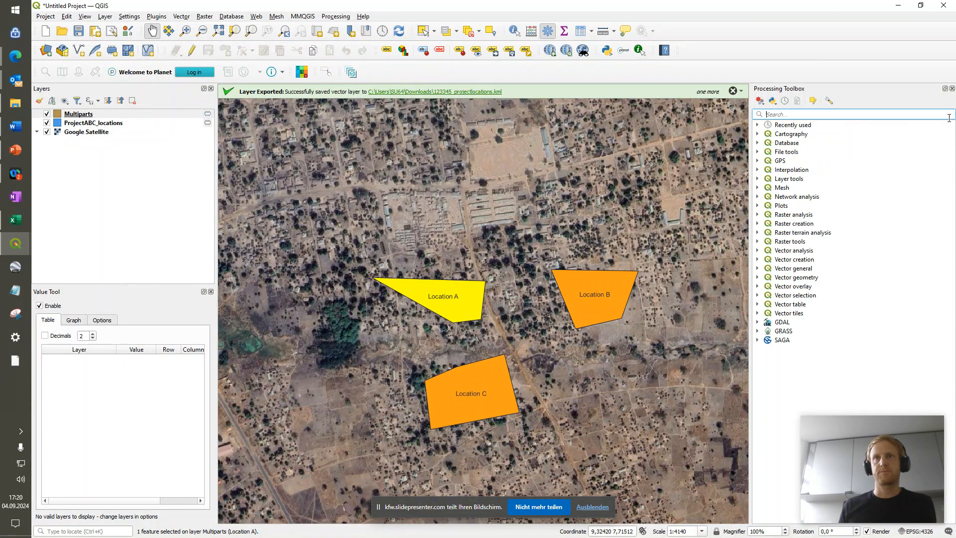
{"action": "left_click", "coordinate": [757, 125]}
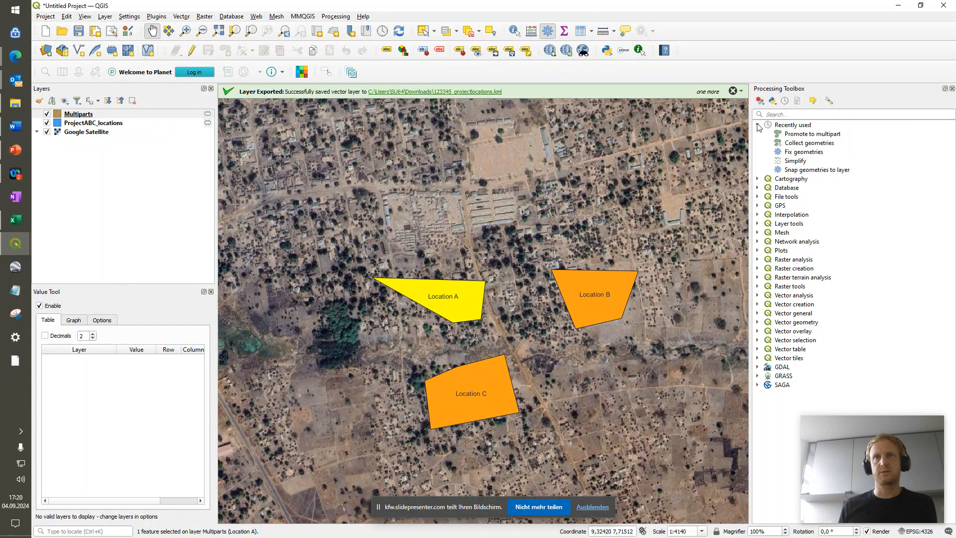
{"action": "left_click", "coordinate": [830, 143]}
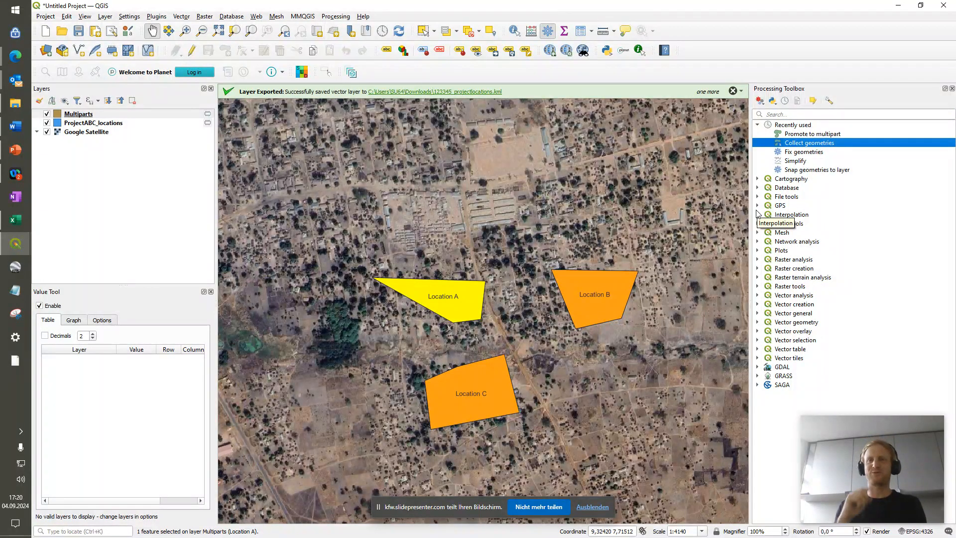
- Remove the temporary Multiparts layer from the project
{"action": "left_click", "coordinate": [106, 115]}
{"action": "right_click", "coordinate": [107, 116]}
{"action": "left_click", "coordinate": [160, 216]}
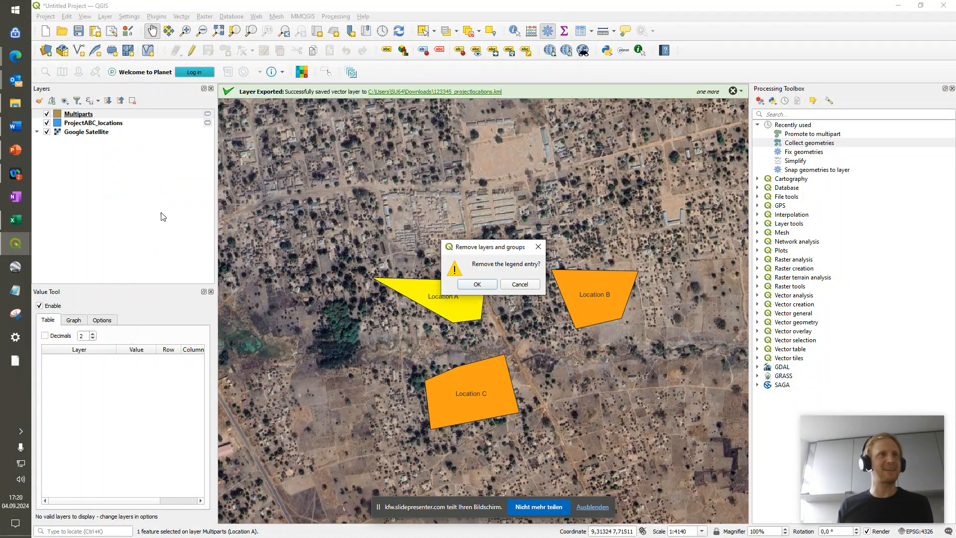
{"action": "left_click", "coordinate": [489, 284]}
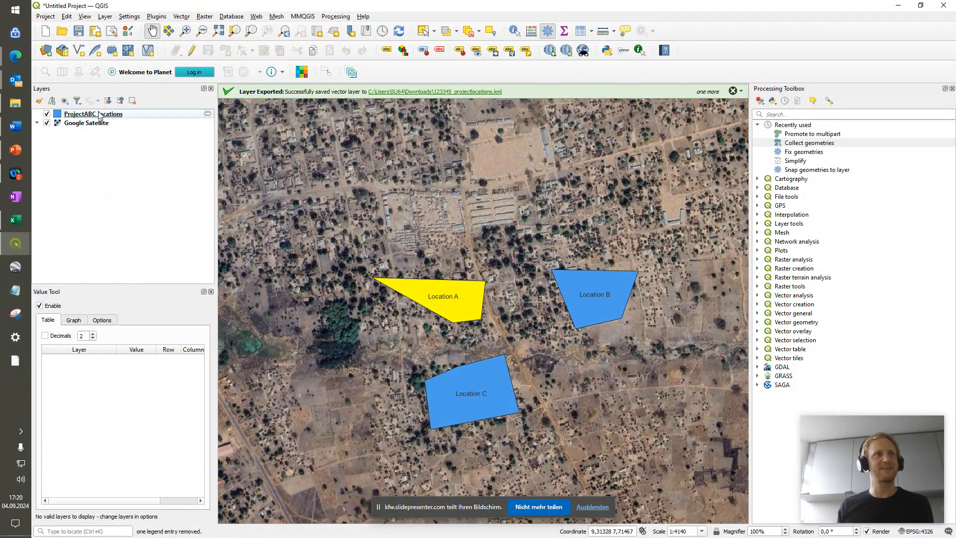
- Run Collect geometries on the ProjectABC_locations layer with primary_key as the unique ID field, outputting a temporary layer
{"action": "left_click", "coordinate": [100, 115]}
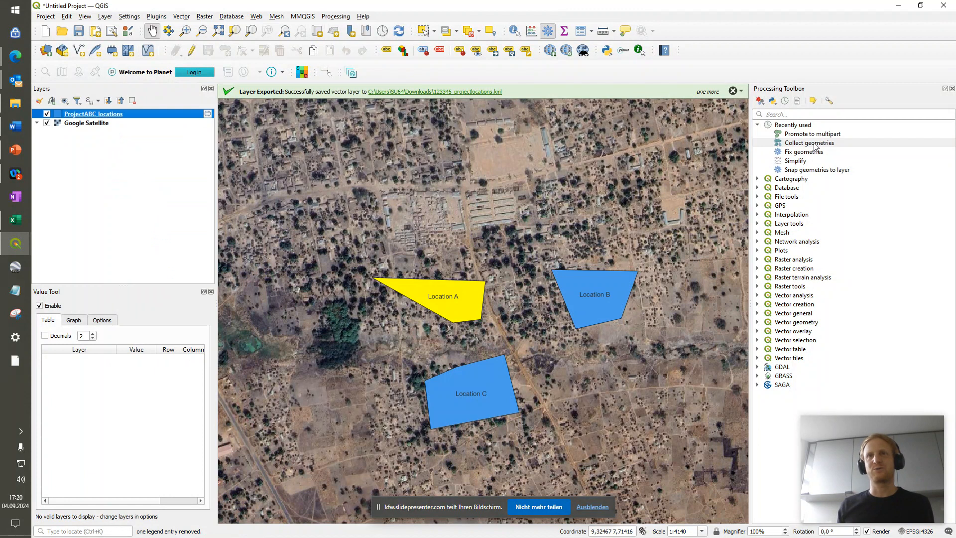
{"action": "left_click", "coordinate": [810, 115]}
{"action": "type", "text": "collect"}
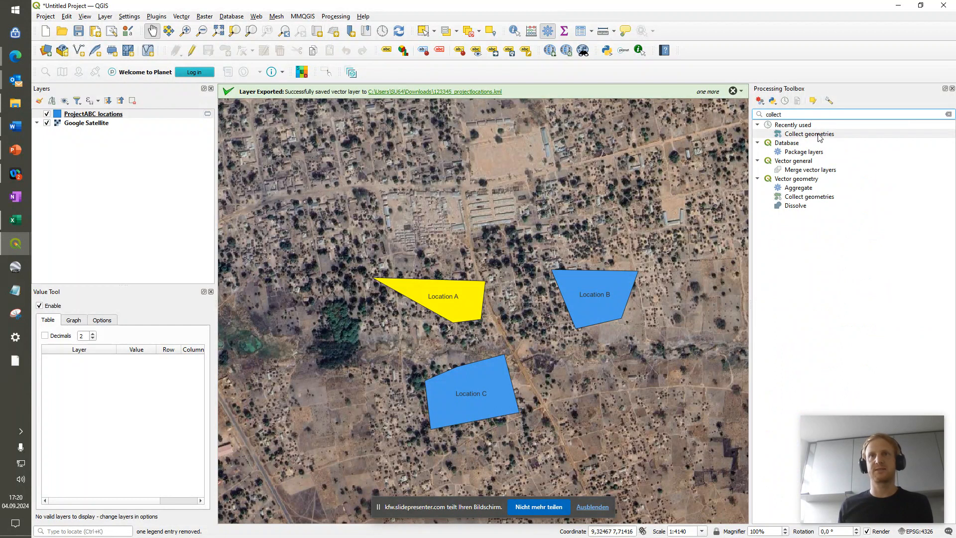
{"action": "double_click", "coordinate": [809, 197]}
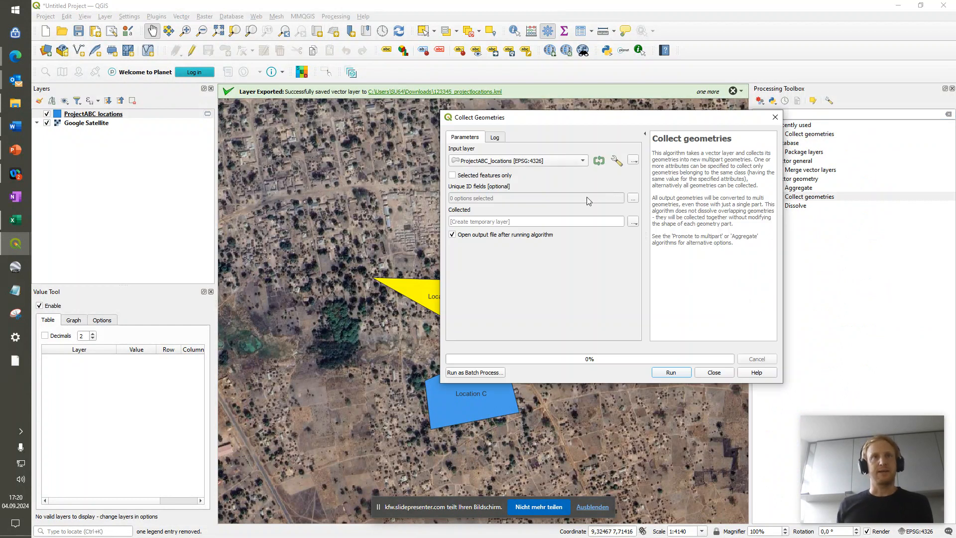
{"action": "left_click", "coordinate": [633, 198]}
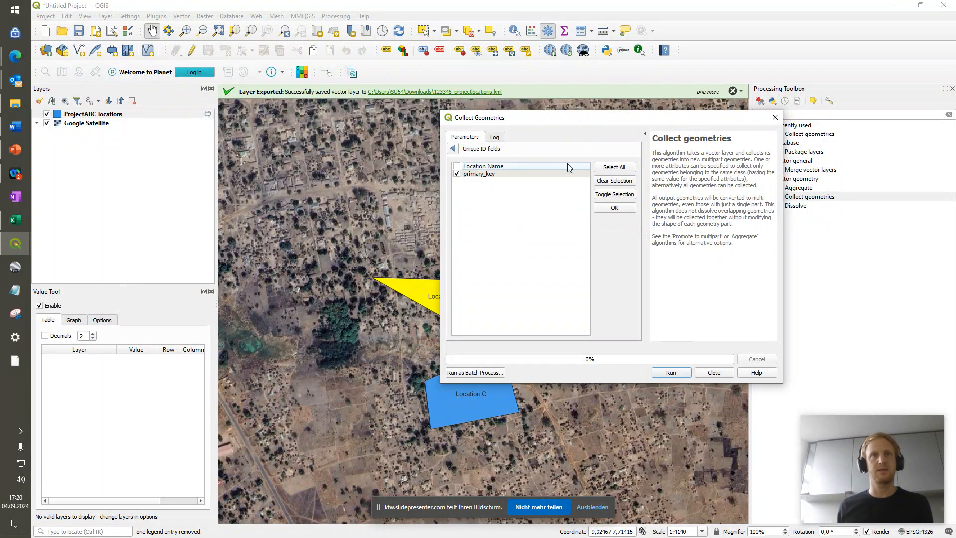
{"action": "left_click", "coordinate": [670, 373]}
{"action": "left_click", "coordinate": [712, 373]}
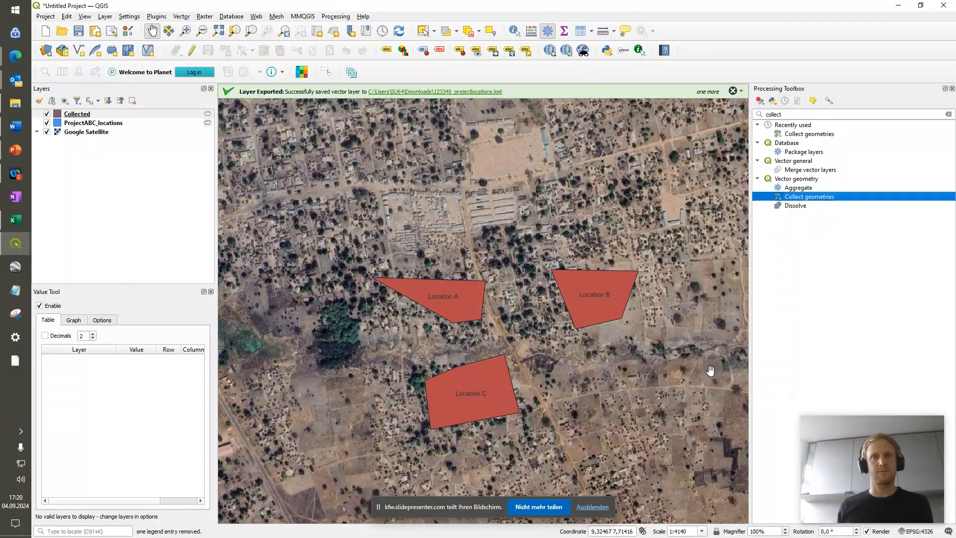
- Open the Collected layer's attribute table beside the map and select each record in turn to compare its polygons, closing the table at the end
{"action": "right_click", "coordinate": [98, 119]}
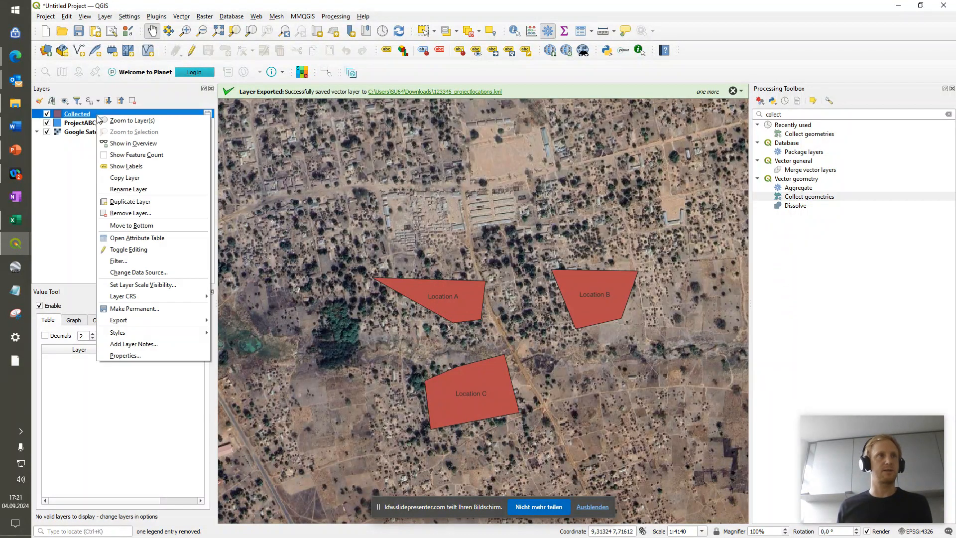
{"action": "left_click", "coordinate": [150, 230]}
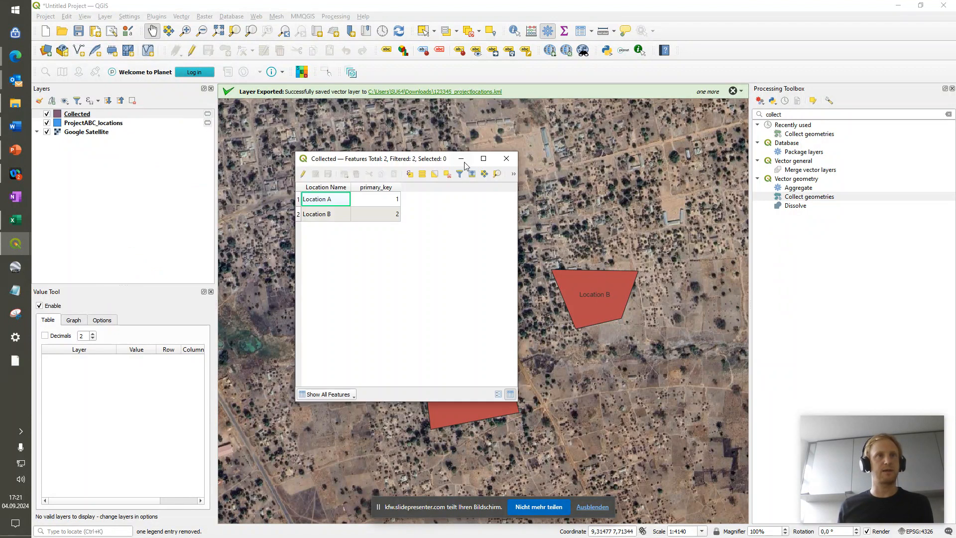
{"action": "left_click_drag", "start_coordinate": [427, 157], "coordinate": [816, 133]}
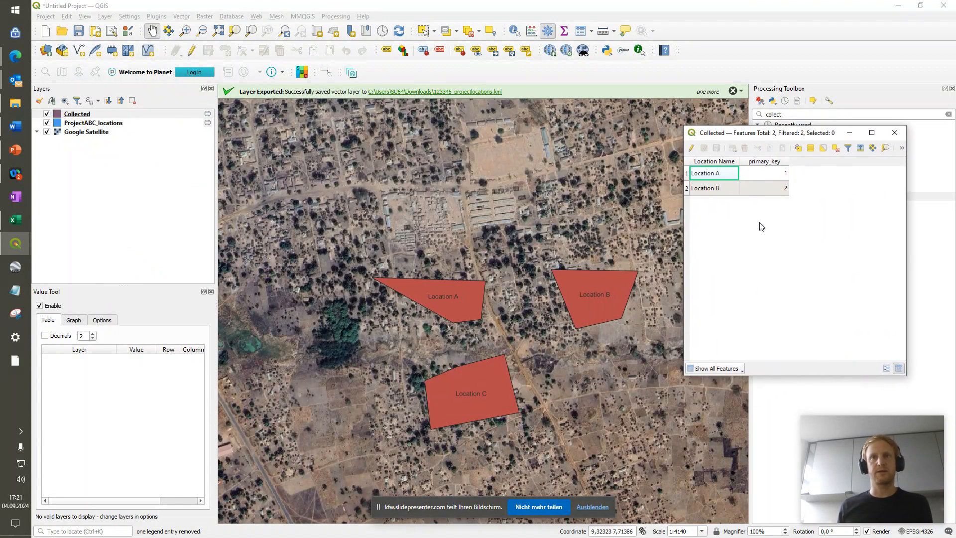
{"action": "left_click", "coordinate": [690, 178]}
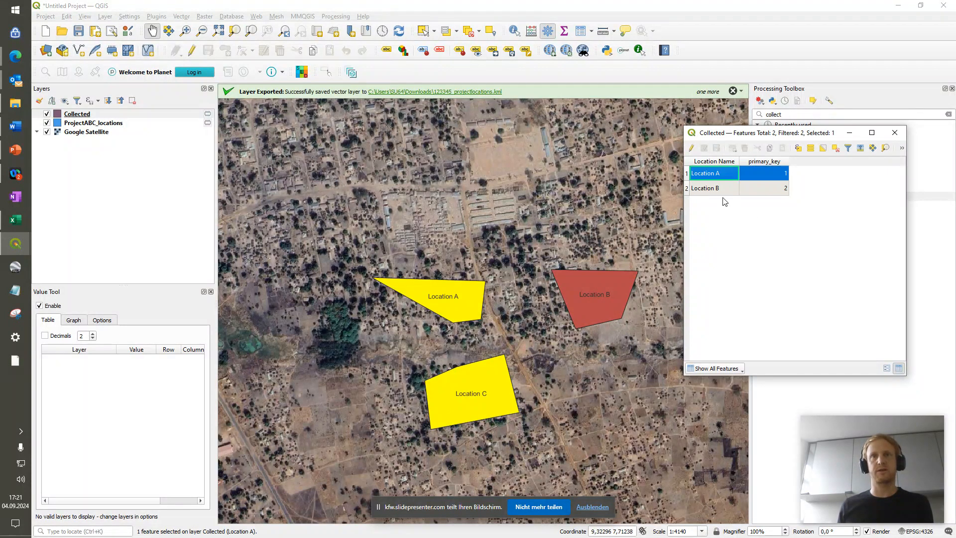
{"action": "left_click", "coordinate": [687, 188]}
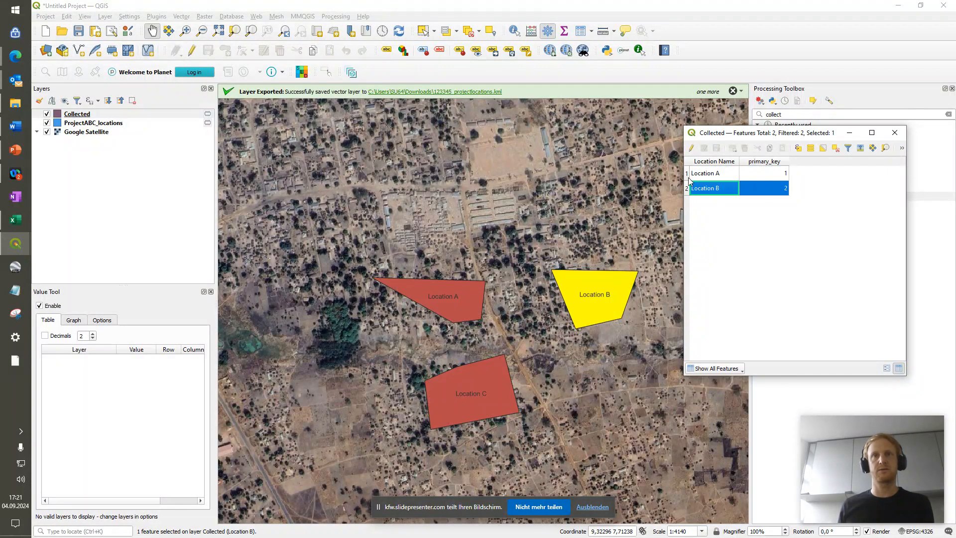
{"action": "left_click", "coordinate": [689, 174]}
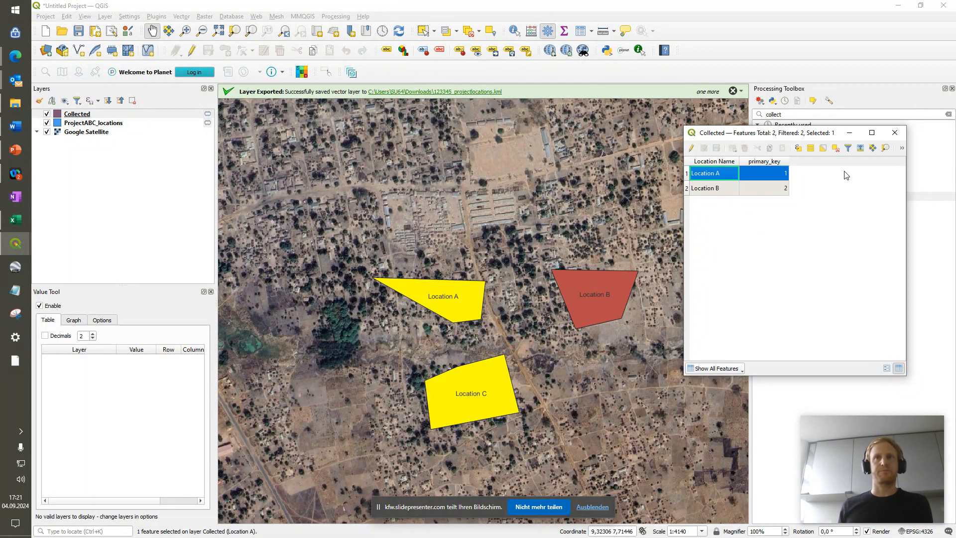
{"action": "left_click", "coordinate": [894, 134]}
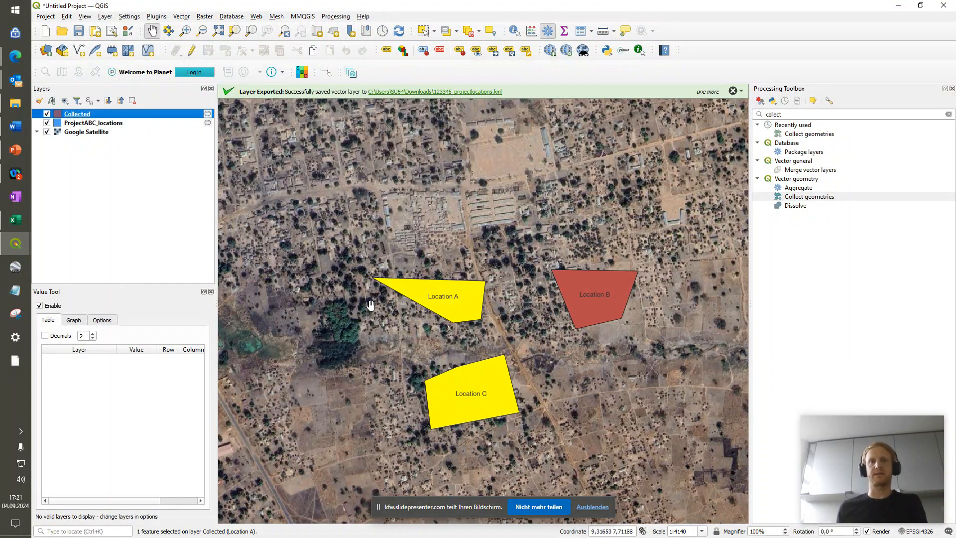
{"action": "left_click", "coordinate": [78, 33]}
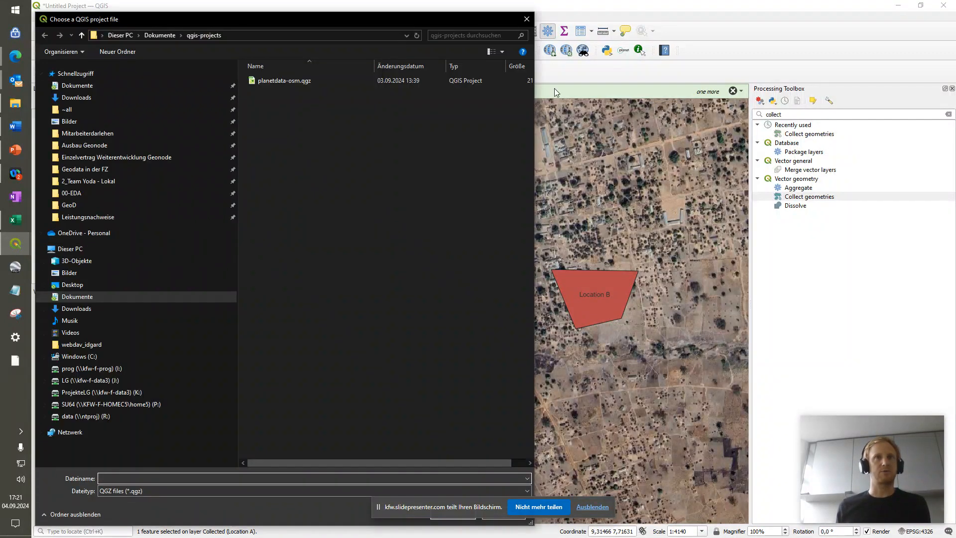
{"action": "left_click", "coordinate": [527, 19]}
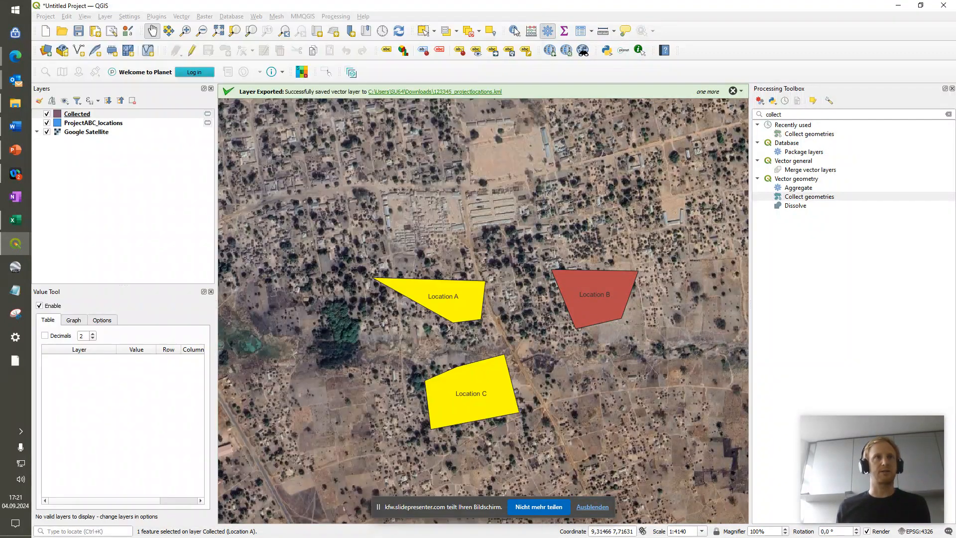
{"action": "left_click", "coordinate": [110, 123]}
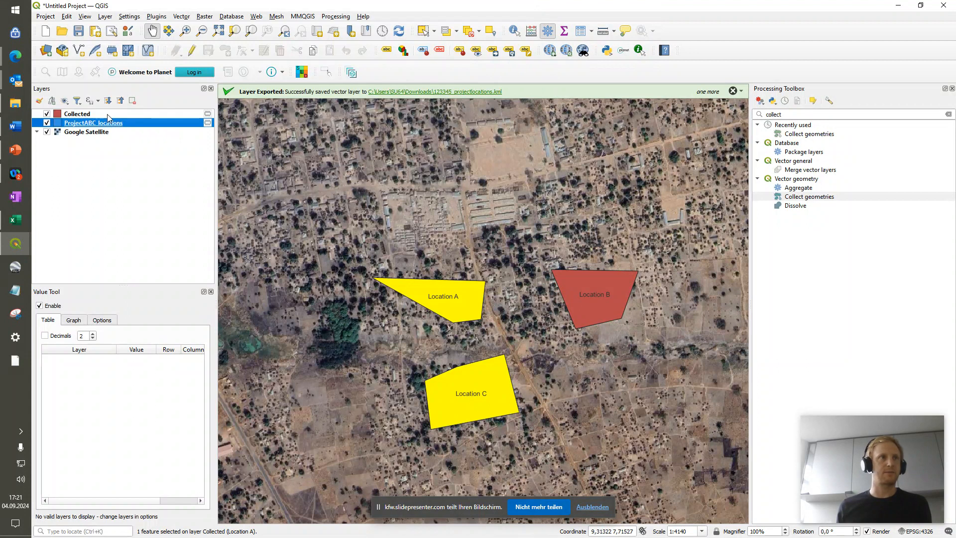
{"action": "right_click", "coordinate": [108, 118]}
{"action": "mouse_move", "coordinate": [165, 334]}
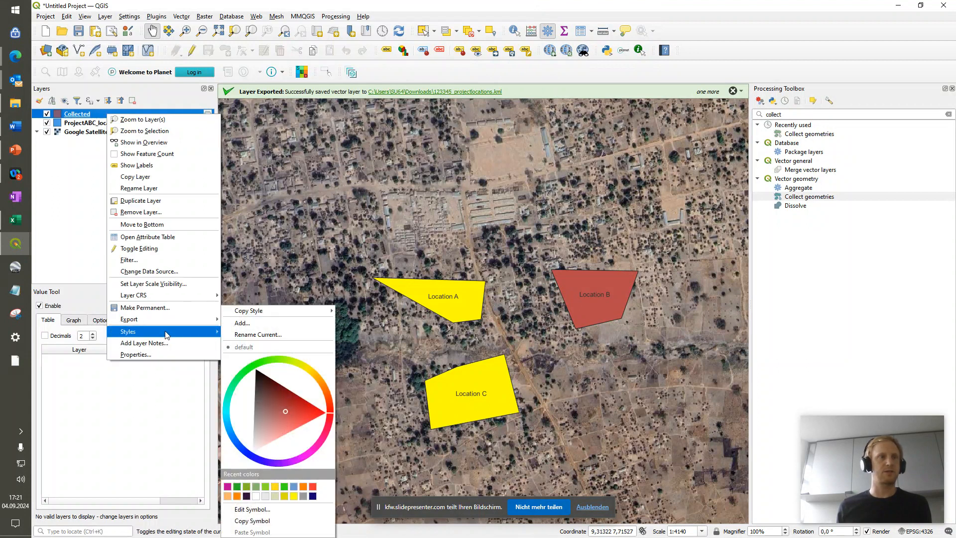
{"action": "left_click", "coordinate": [55, 189]}
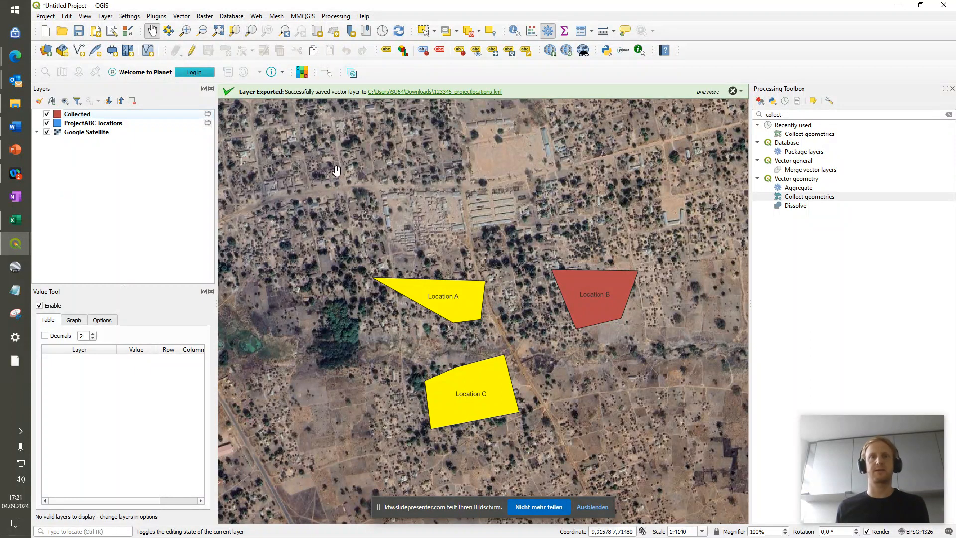
{"action": "left_click", "coordinate": [894, 271]}
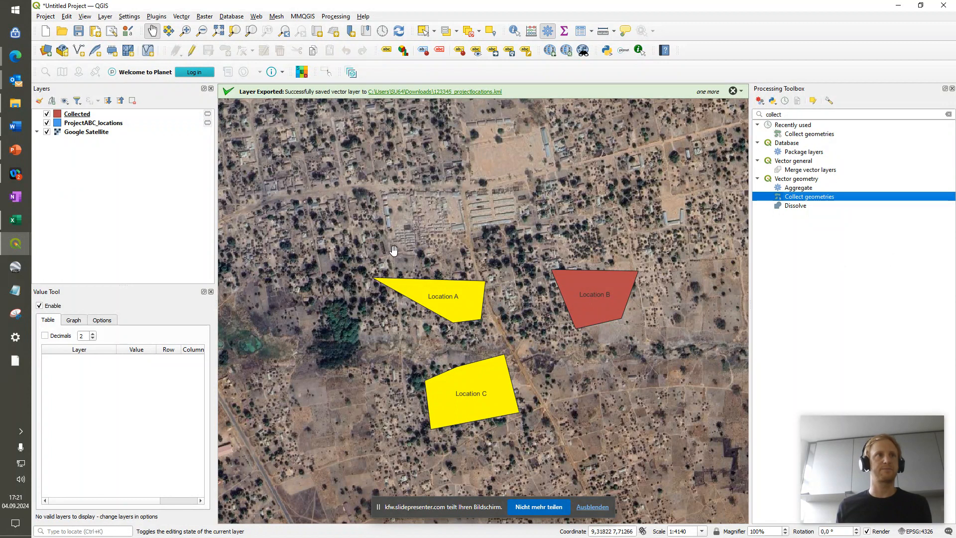
- Switch to the Edge browser window with the slidepresenter recording page
{"action": "left_click", "coordinate": [22, 55]}
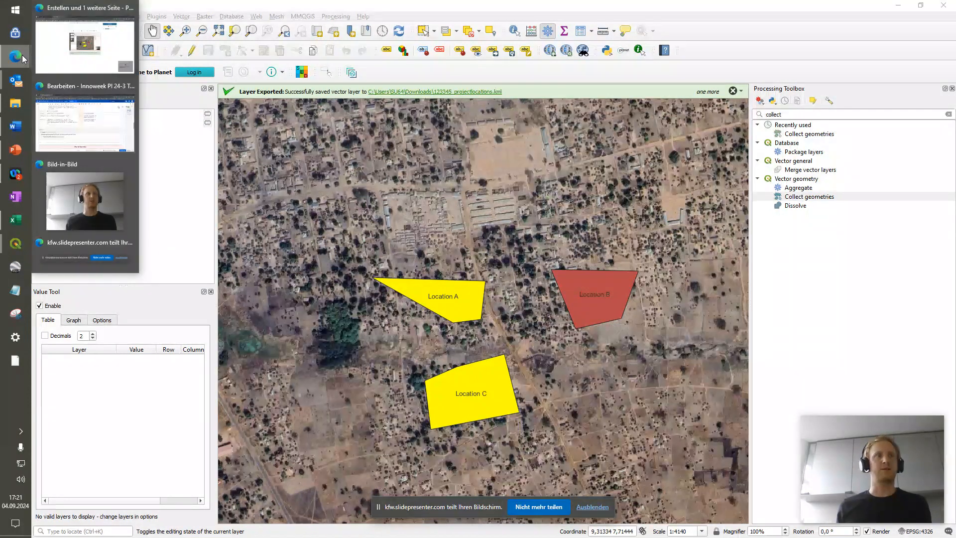
{"action": "left_click", "coordinate": [88, 49]}
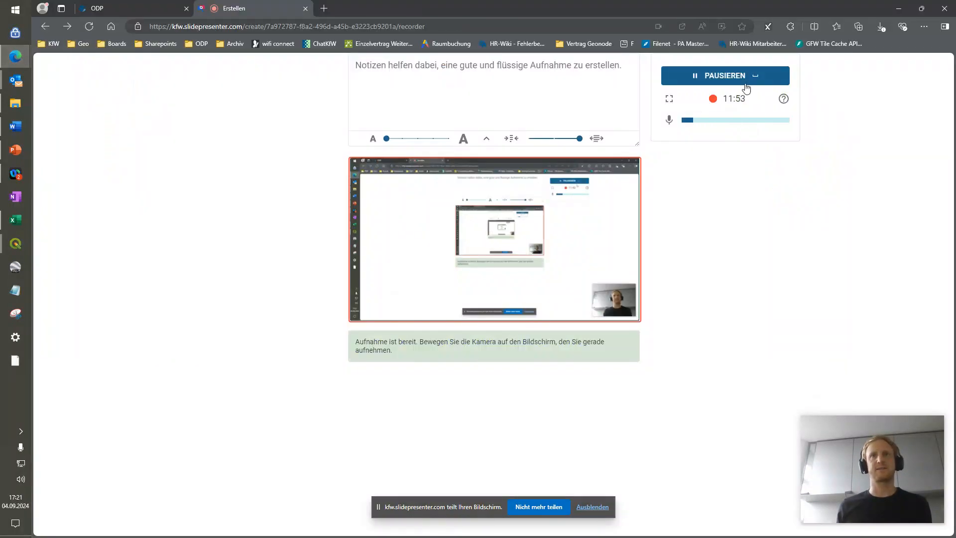